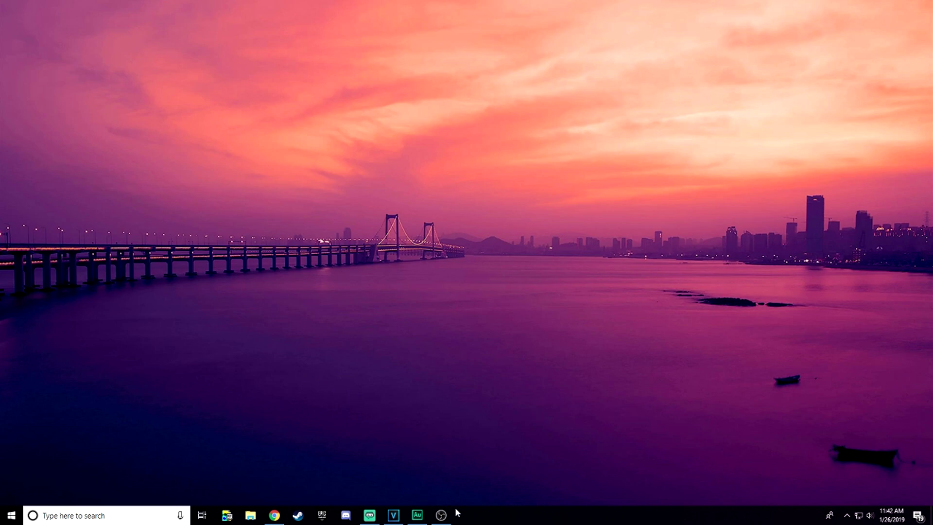
Bring up OBS Studio, glance at Streamlabs OBS, nudge the window right, and open OBS Settings
{"action": "left_click", "coordinate": [440, 515]}
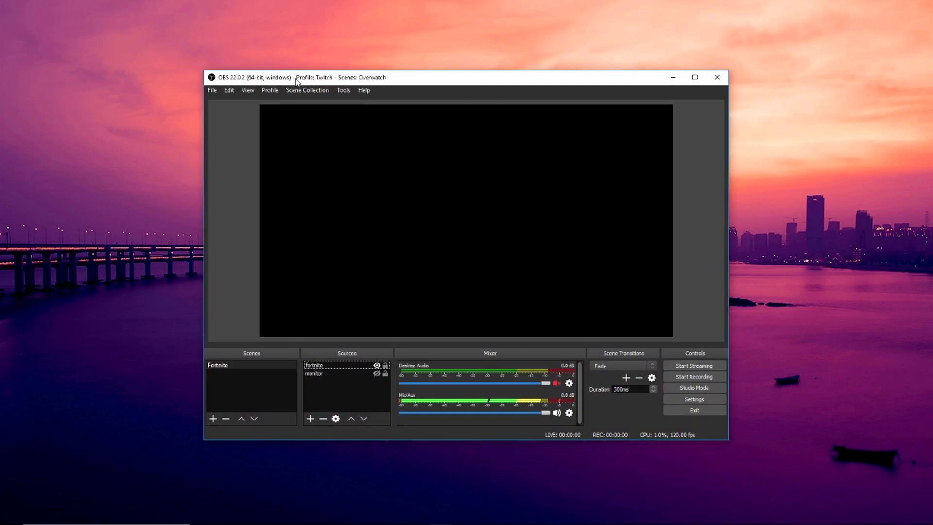
{"action": "left_click", "coordinate": [369, 515]}
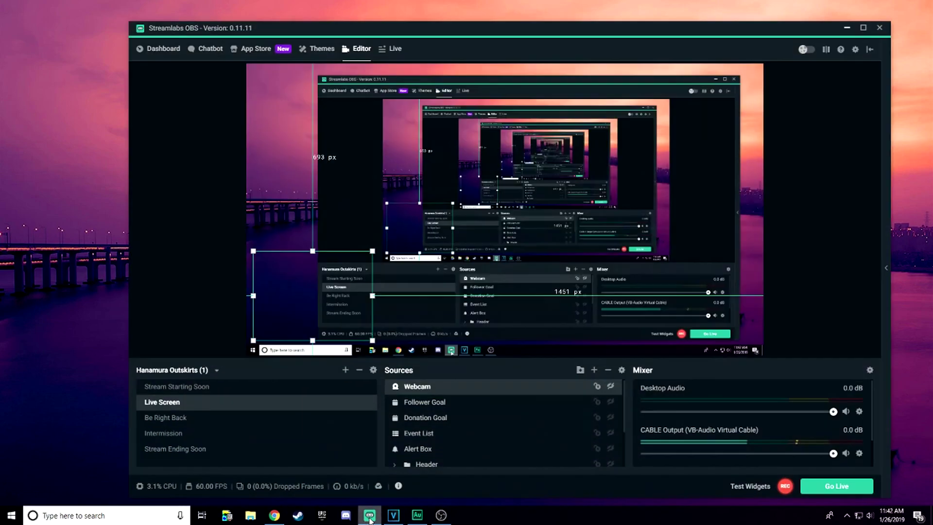
{"action": "left_click", "coordinate": [369, 515]}
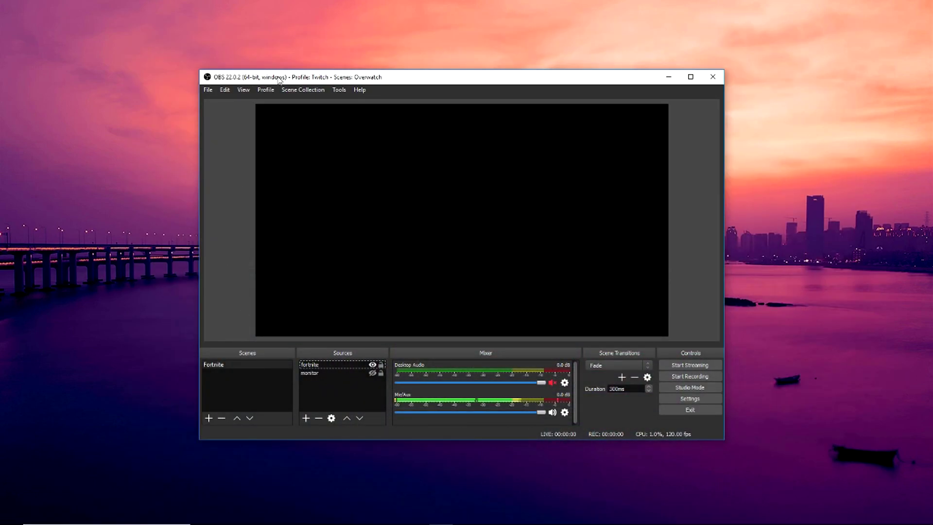
{"action": "left_click_drag", "start_coordinate": [248, 80], "coordinate": [266, 82]}
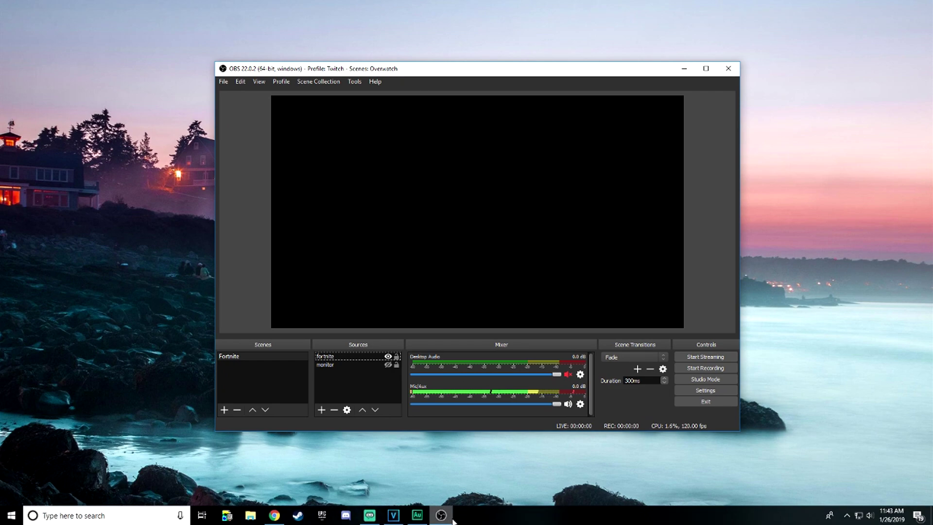
{"action": "mouse_move", "coordinate": [369, 514]}
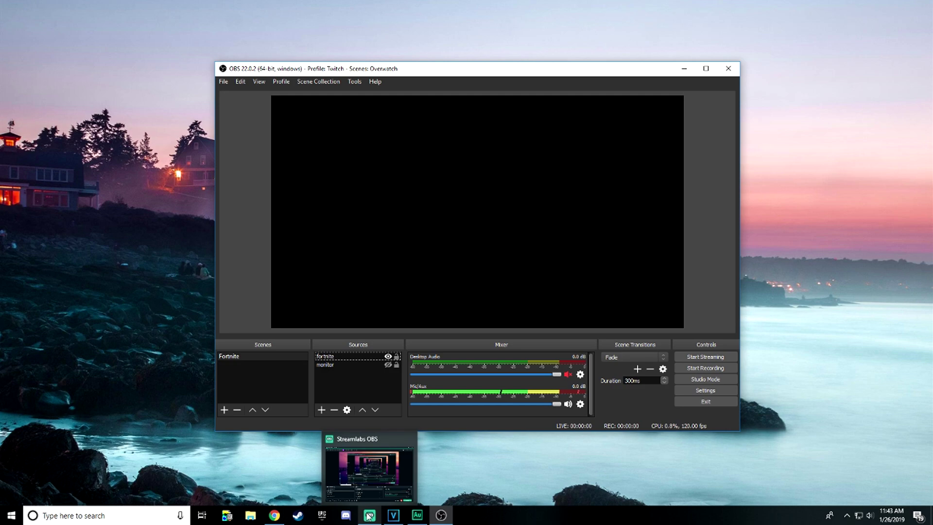
{"action": "left_click", "coordinate": [370, 515]}
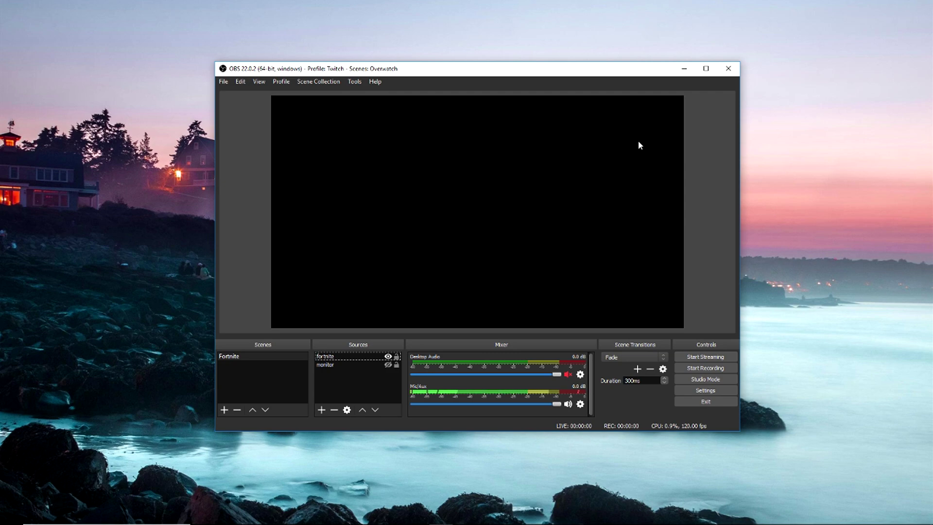
{"action": "left_click", "coordinate": [695, 391]}
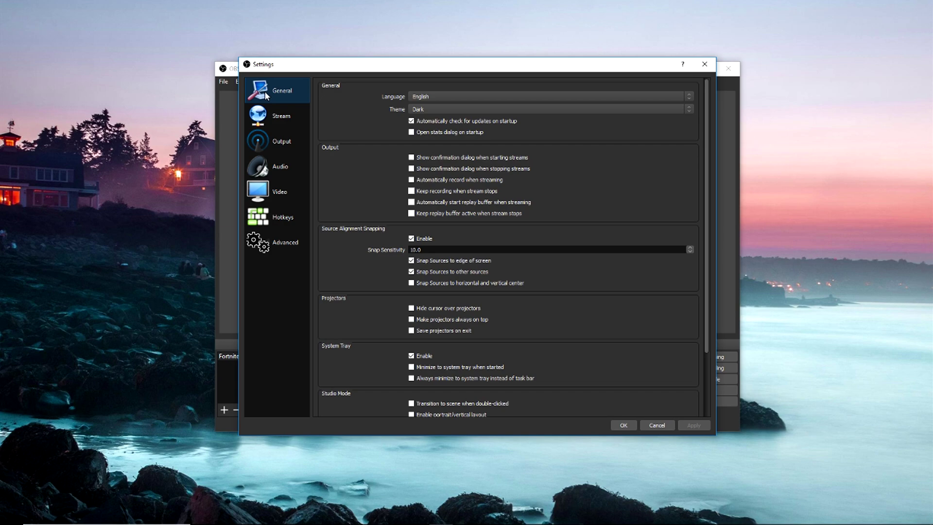
On the Output page, keep recording quality at Indistinguishable Quality, Large File Size
{"action": "left_click", "coordinate": [277, 117]}
{"action": "left_click", "coordinate": [276, 147]}
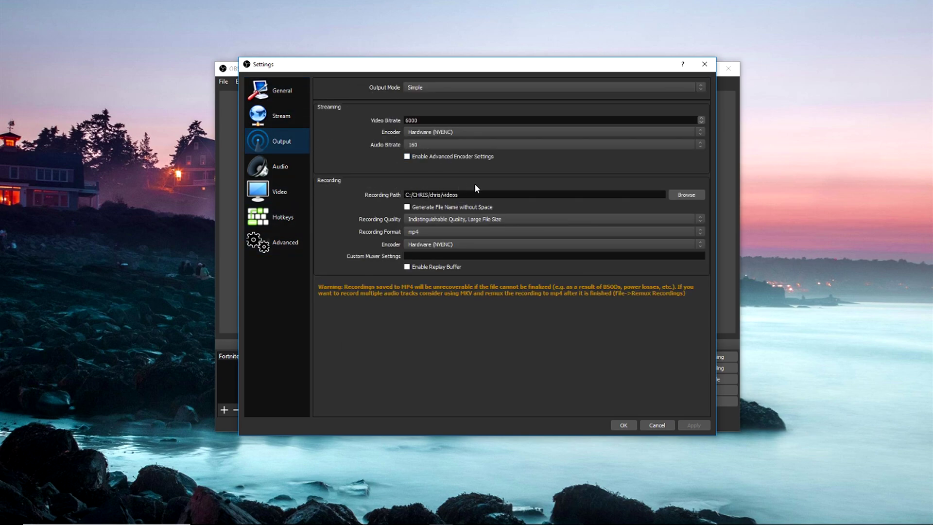
{"action": "left_click", "coordinate": [449, 219]}
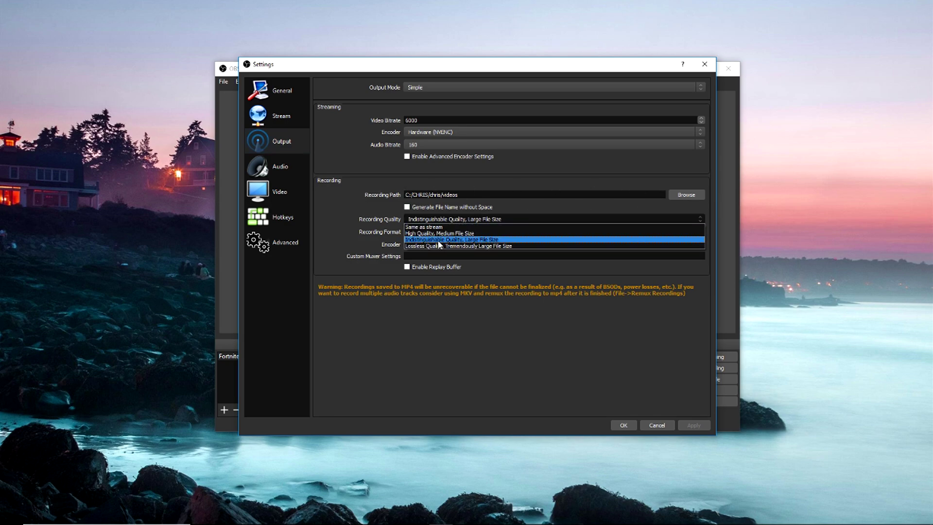
{"action": "left_click", "coordinate": [436, 240]}
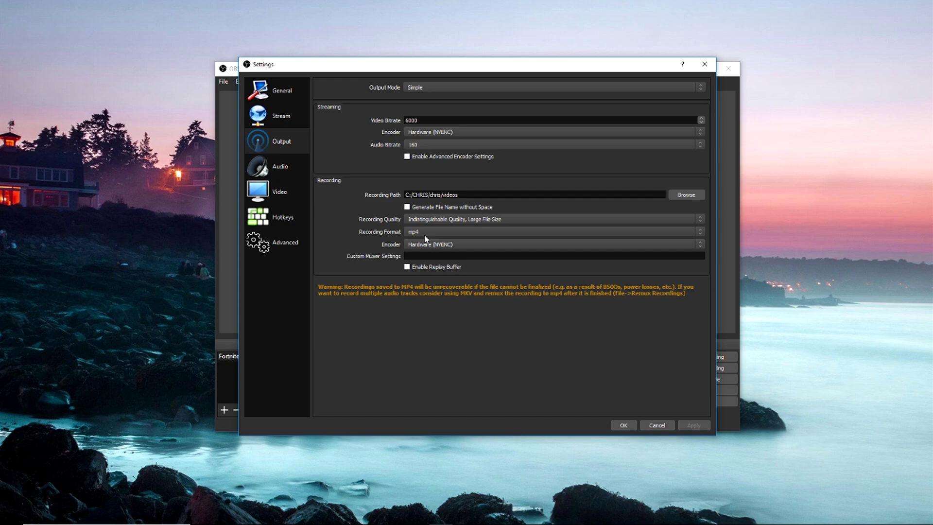
Keep the recording encoder at Hardware (NVENC)
{"action": "left_click", "coordinate": [430, 243]}
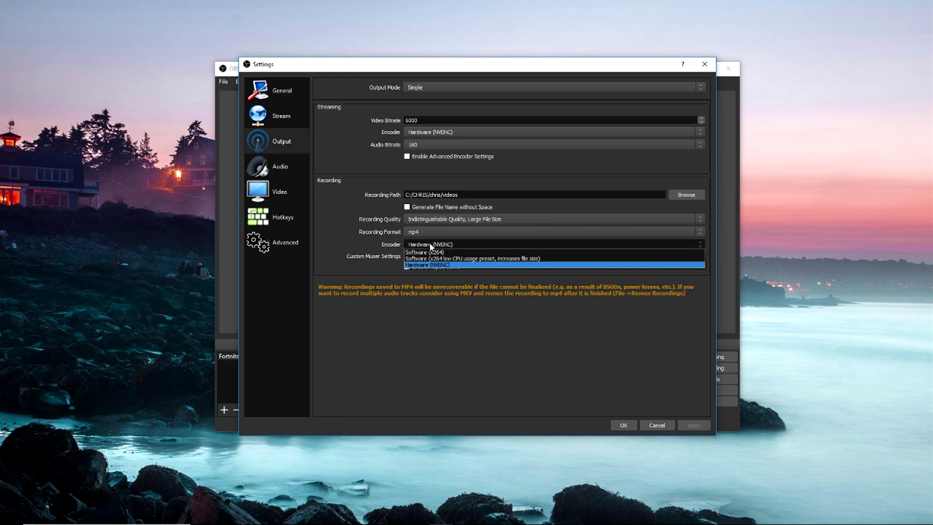
{"action": "left_click", "coordinate": [431, 245]}
{"action": "left_click", "coordinate": [436, 264]}
{"action": "left_click", "coordinate": [440, 245]}
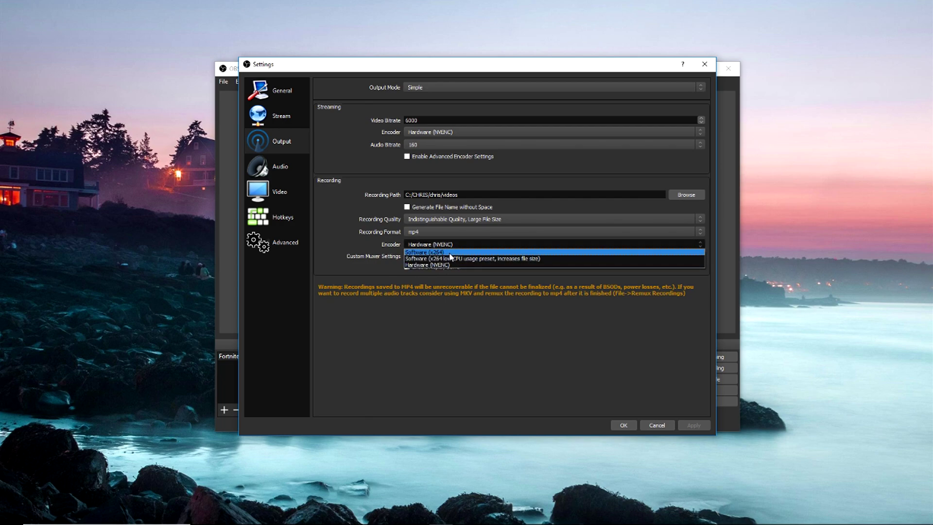
{"action": "left_click", "coordinate": [444, 263]}
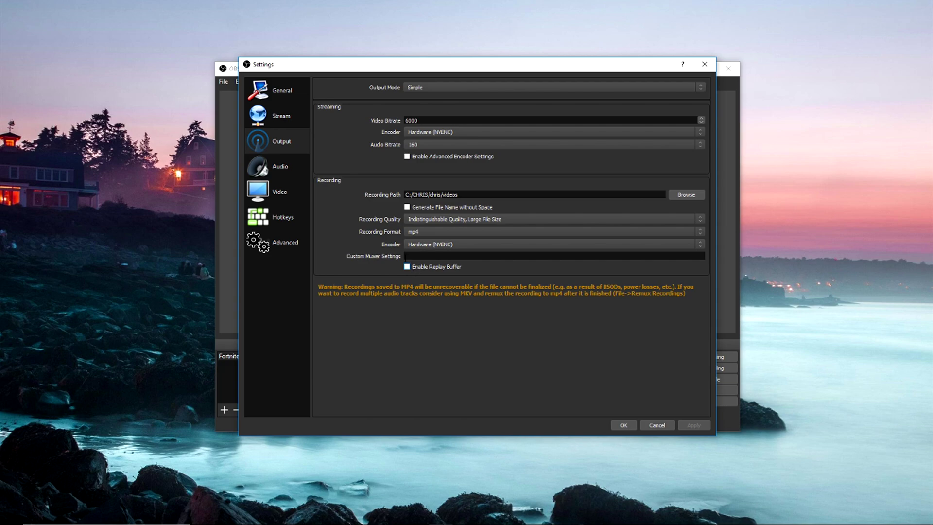
Glance at the audio sample rates, then check the 1920x1080 base resolution on the Video page
{"action": "left_click", "coordinate": [280, 166]}
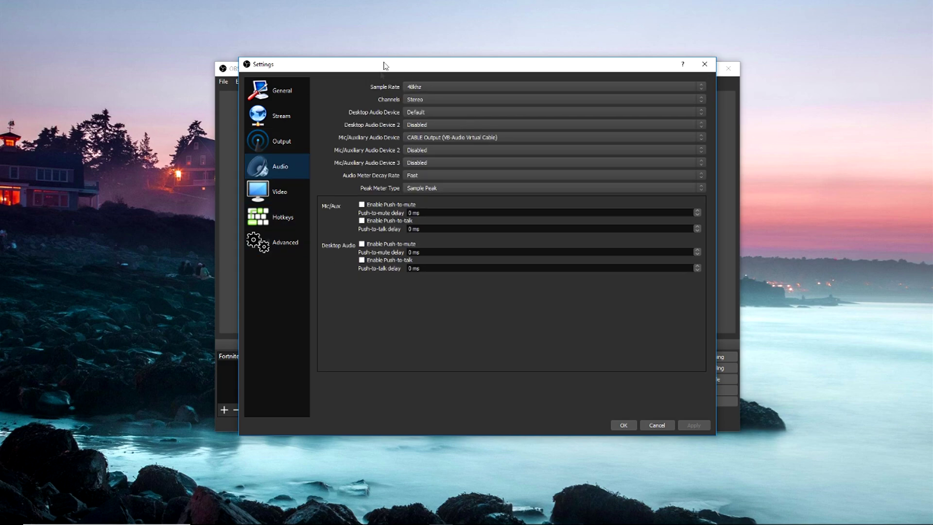
{"action": "left_click", "coordinate": [416, 87]}
{"action": "left_click", "coordinate": [277, 192]}
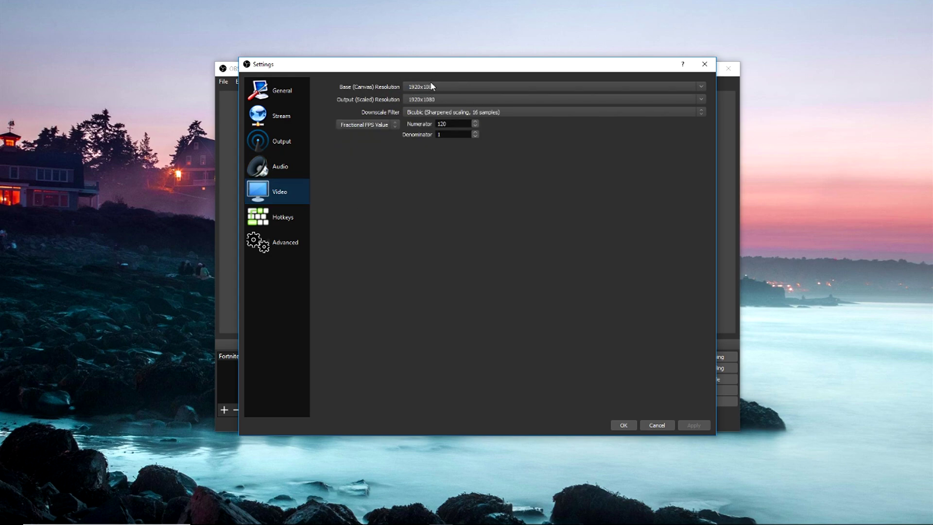
{"action": "double_click", "coordinate": [473, 86]}
{"action": "left_click", "coordinate": [481, 88]}
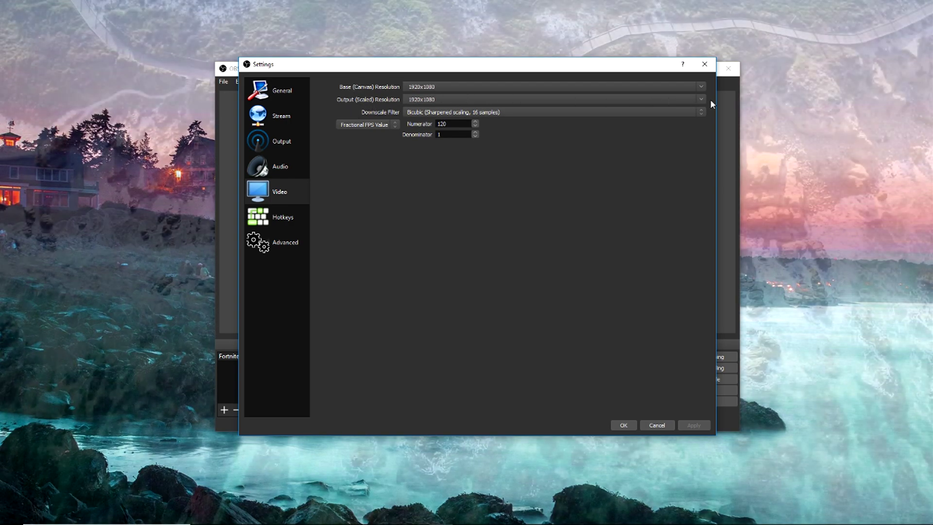
Keep the output resolution at 1920x1080 after briefly trying 1280x720
{"action": "left_click", "coordinate": [701, 99]}
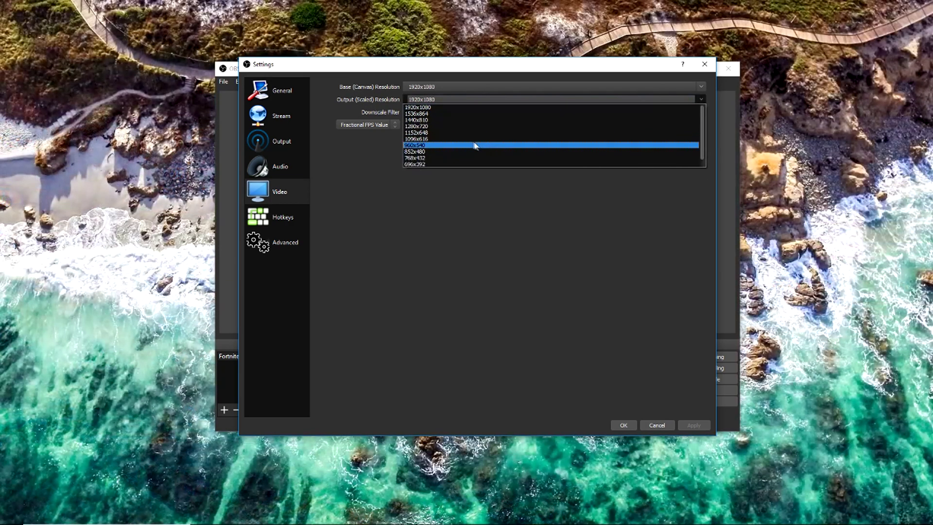
{"action": "left_click", "coordinate": [486, 106]}
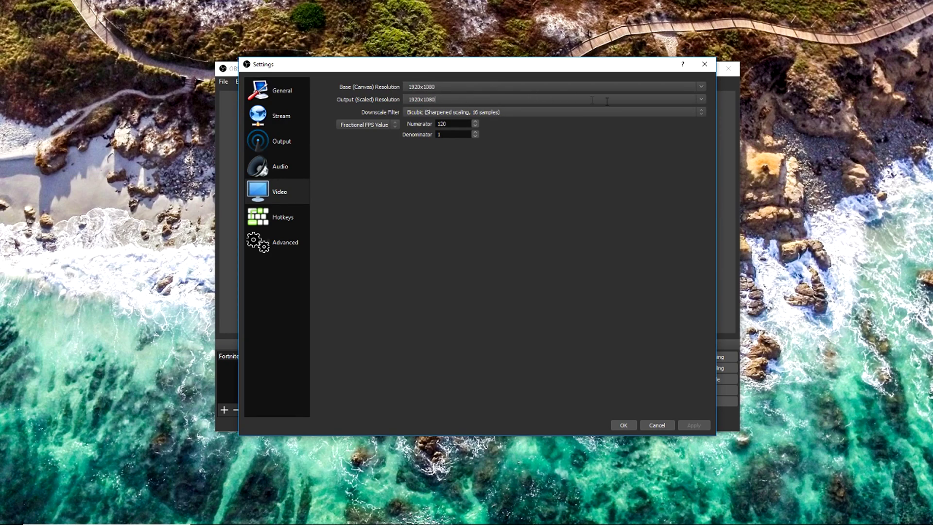
{"action": "left_click", "coordinate": [700, 97]}
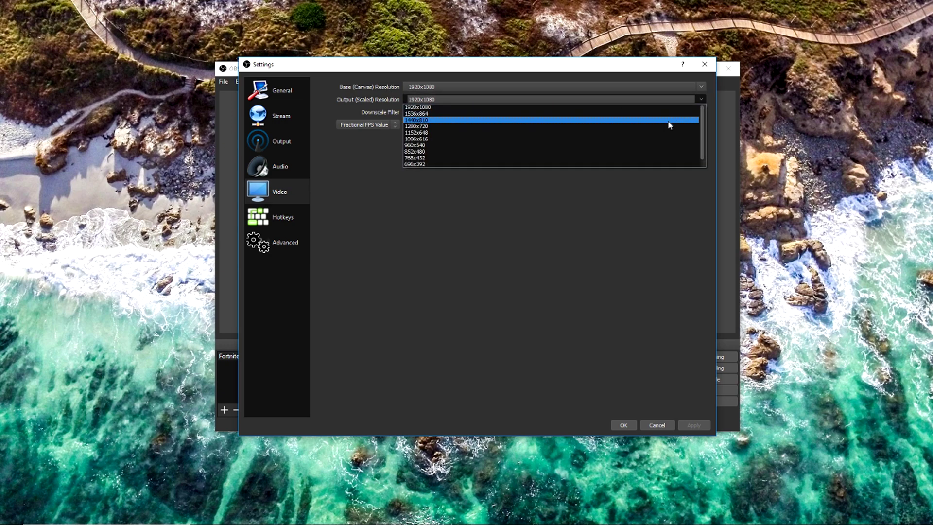
{"action": "left_click", "coordinate": [668, 126]}
{"action": "left_click", "coordinate": [701, 99]}
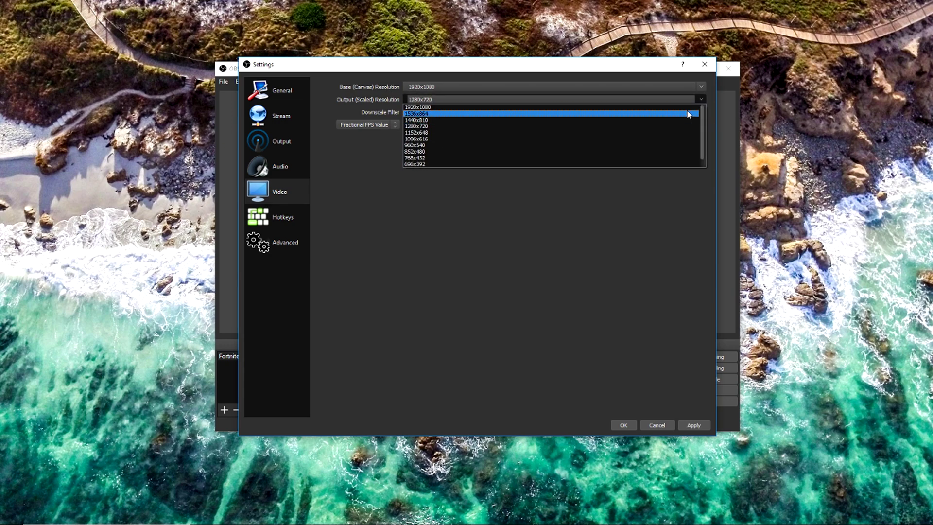
{"action": "left_click", "coordinate": [683, 107]}
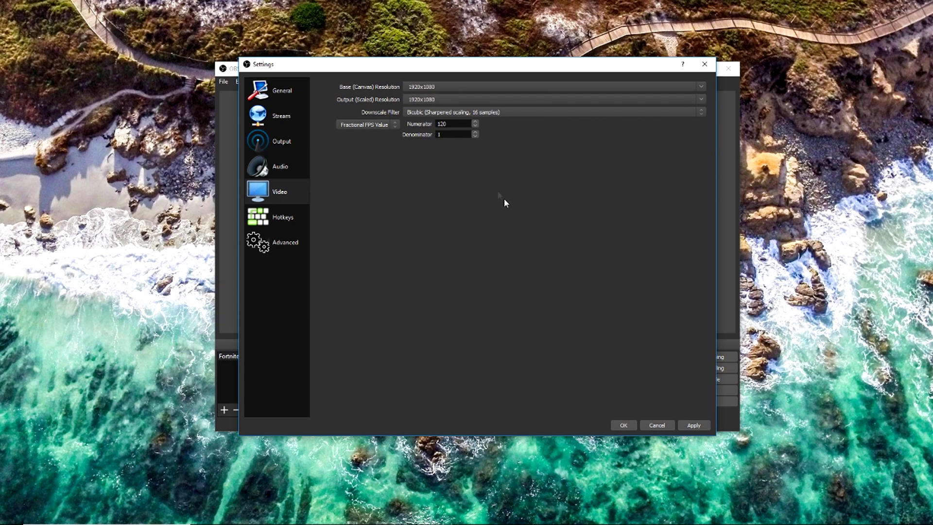
Keep the Bicubic downscale filter and select the frame rate numerator
{"action": "left_click", "coordinate": [414, 117]}
{"action": "left_click", "coordinate": [420, 113]}
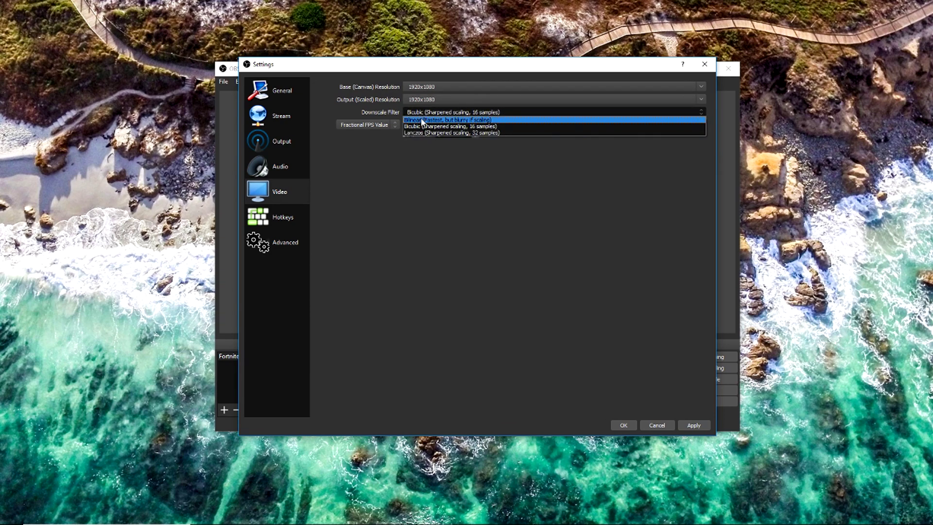
{"action": "left_click", "coordinate": [421, 126]}
{"action": "type", "text": "120"}
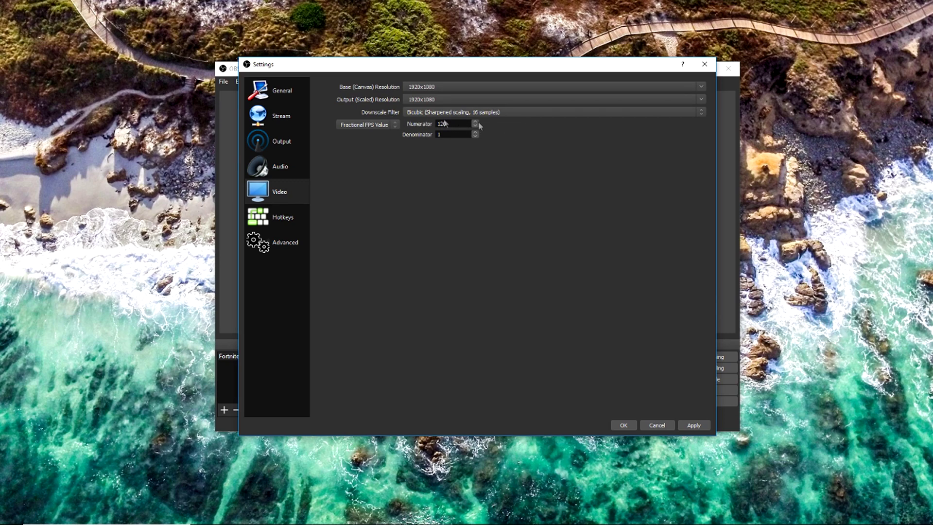
{"action": "left_click_drag", "start_coordinate": [458, 124], "coordinate": [422, 126]}
Change the frame rate numerator from 240 to 120 and save the OBS settings
{"action": "left_click_drag", "start_coordinate": [456, 125], "coordinate": [436, 123]}
{"action": "type", "text": "120"}
{"action": "left_click_drag", "start_coordinate": [422, 65], "coordinate": [422, 76]}
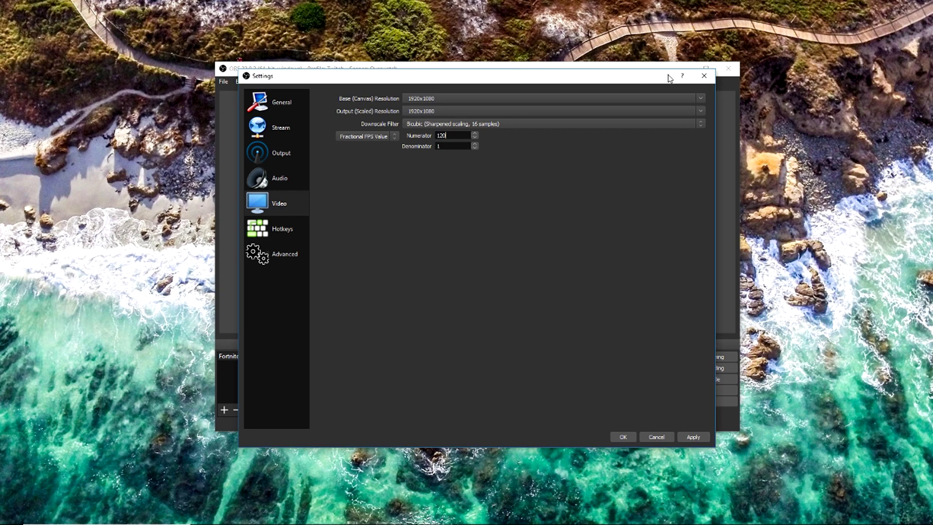
{"action": "left_click_drag", "start_coordinate": [652, 76], "coordinate": [657, 67]}
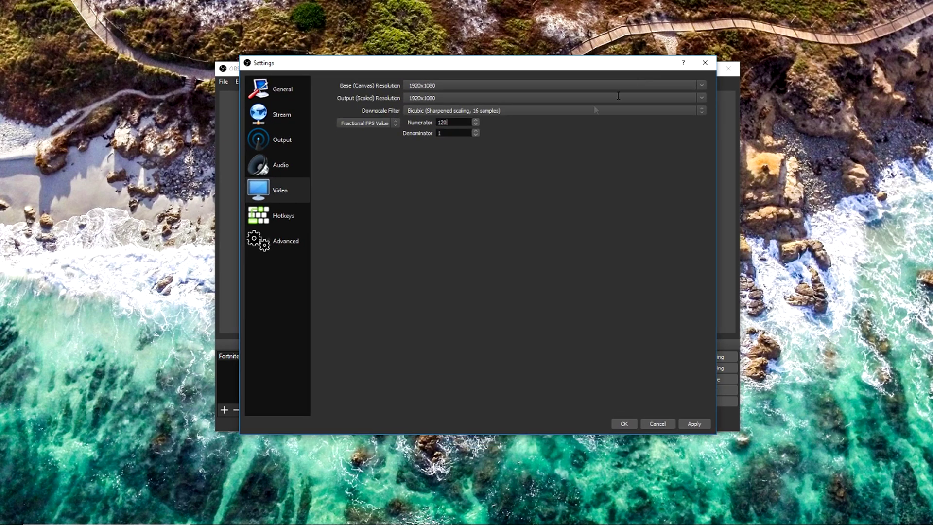
{"action": "left_click", "coordinate": [631, 421]}
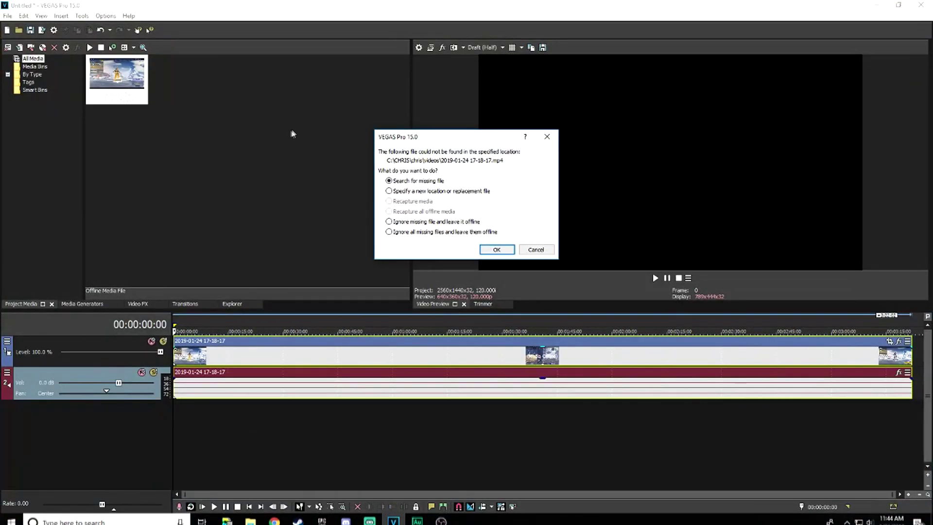
Dismiss the missing-file prompt, leaving clips offline, and bring up the project properties
{"action": "left_click", "coordinate": [546, 136]}
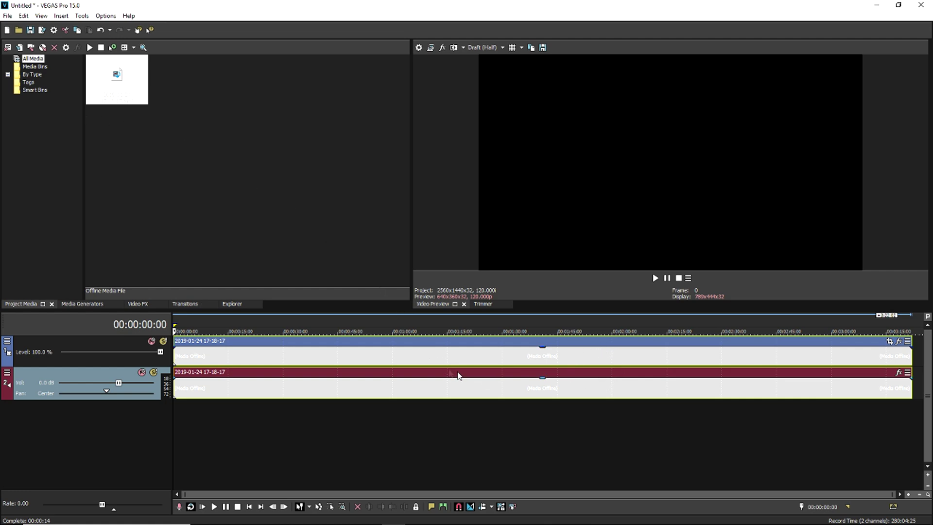
{"action": "left_click", "coordinate": [418, 48]}
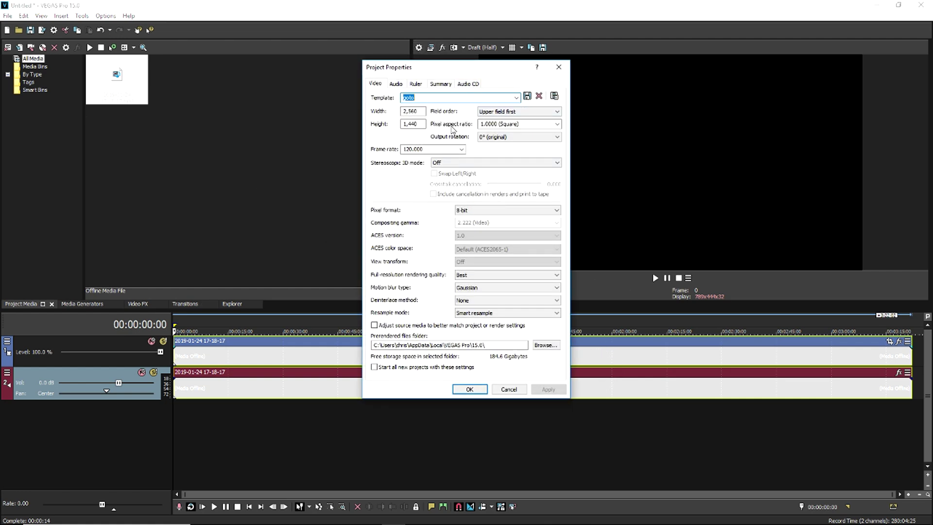
Inspect the project's 2,560 width, 1,440 height and 120 fps fields without changing them
{"action": "key", "text": "Tab"}
{"action": "key", "text": "Tab"}
{"action": "left_click", "coordinate": [419, 124]}
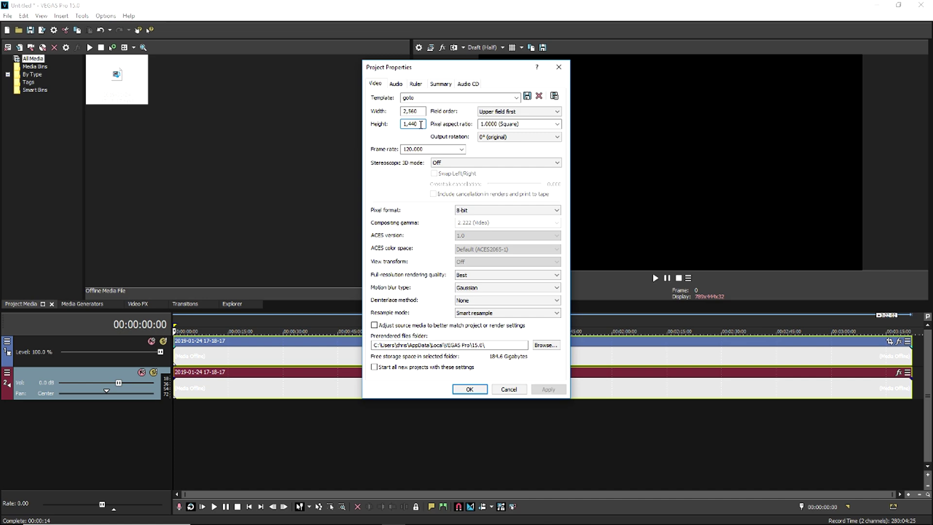
{"action": "left_click_drag", "start_coordinate": [418, 125], "coordinate": [387, 117]}
{"action": "left_click", "coordinate": [415, 125]}
{"action": "mouse_move", "coordinate": [417, 125]}
{"action": "left_mouse_down"}
{"action": "mouse_move", "coordinate": [381, 123]}
{"action": "mouse_move", "coordinate": [384, 110]}
{"action": "left_mouse_up"}
{"action": "key", "text": "Tab"}
{"action": "left_click", "coordinate": [396, 84]}
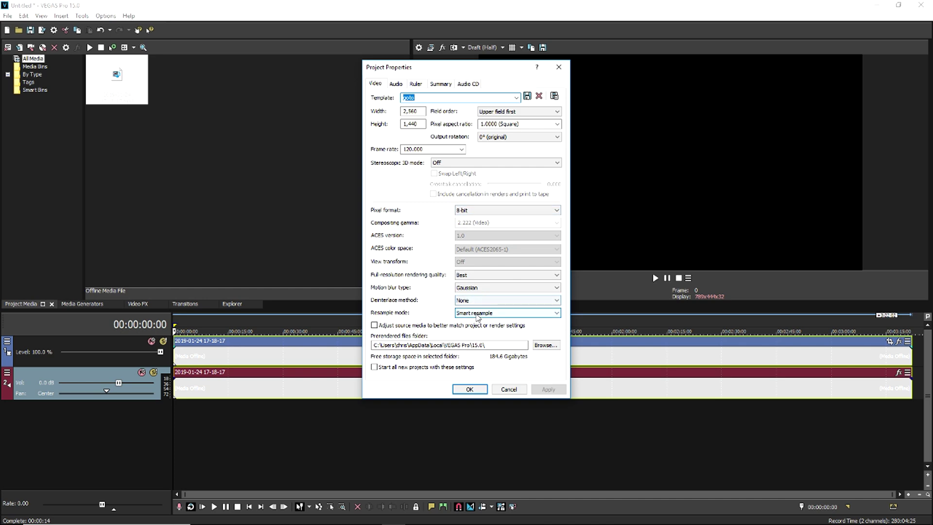
Check the Resample, Deinterlace (None), Motion blur and Pixel format options, changing nothing
{"action": "left_click", "coordinate": [477, 313]}
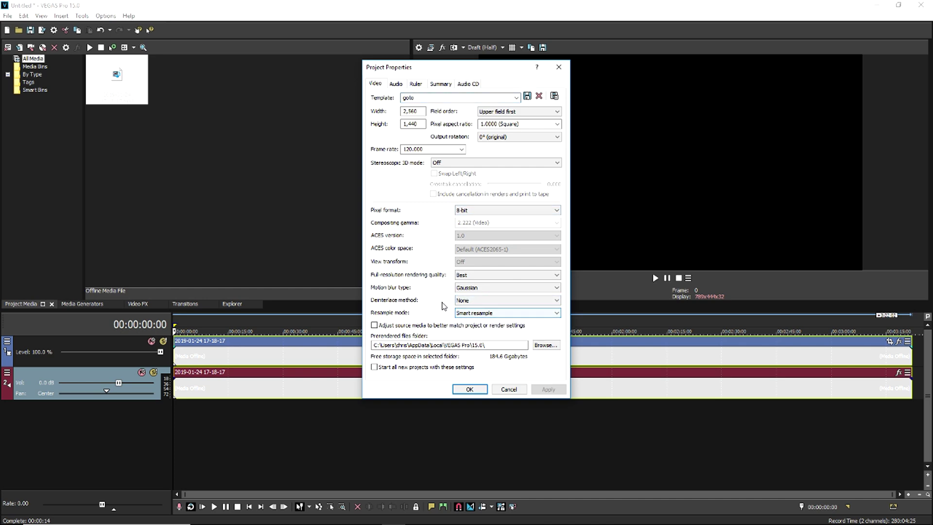
{"action": "left_click", "coordinate": [470, 303]}
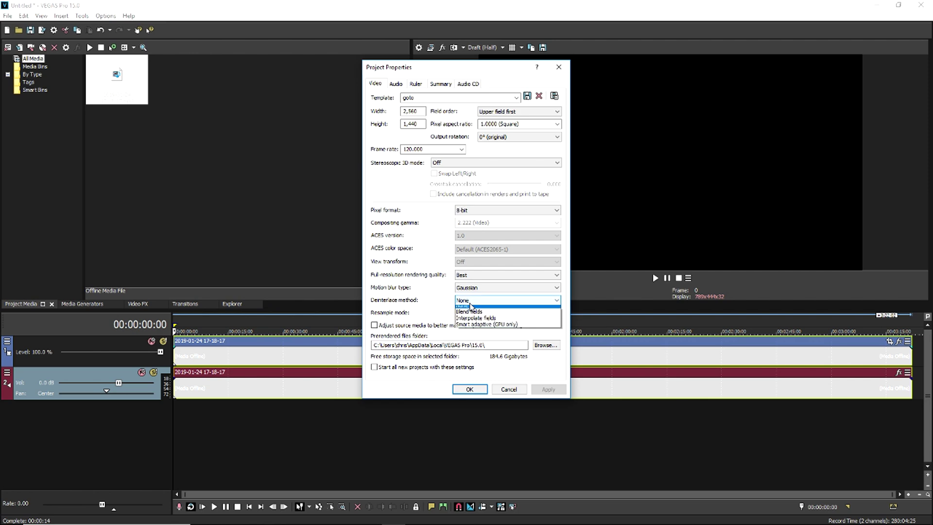
{"action": "left_click", "coordinate": [470, 303]}
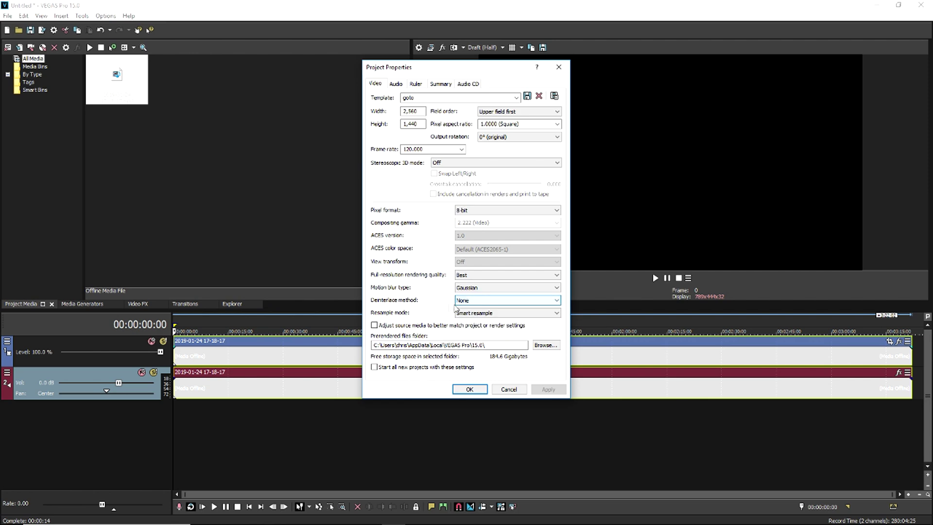
{"action": "left_click", "coordinate": [470, 289]}
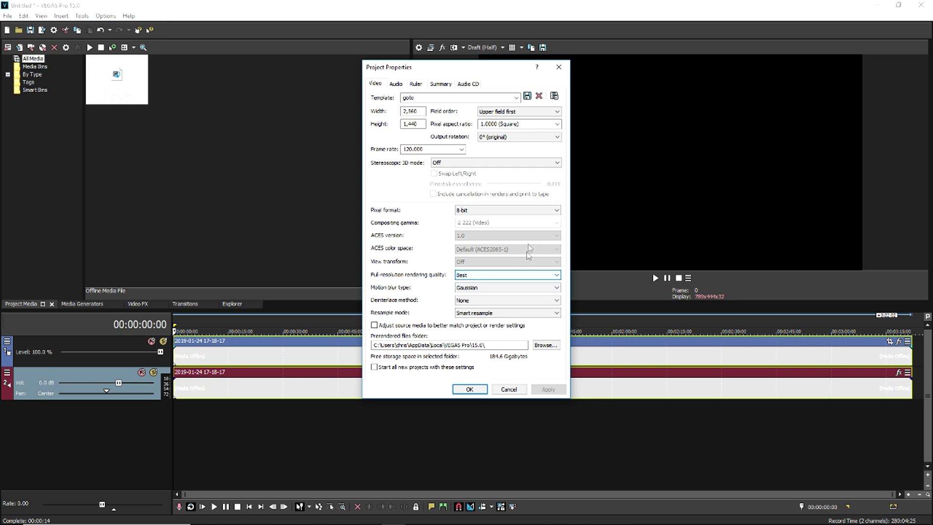
{"action": "left_click", "coordinate": [461, 213]}
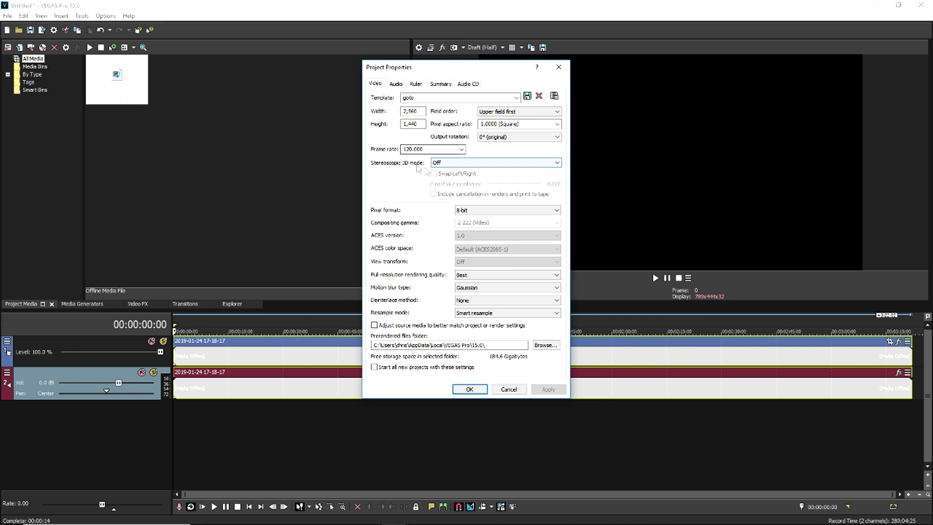
Browse the Audio, Ruler, Summary and Audio CD tabs, then close project properties
{"action": "left_click", "coordinate": [395, 84]}
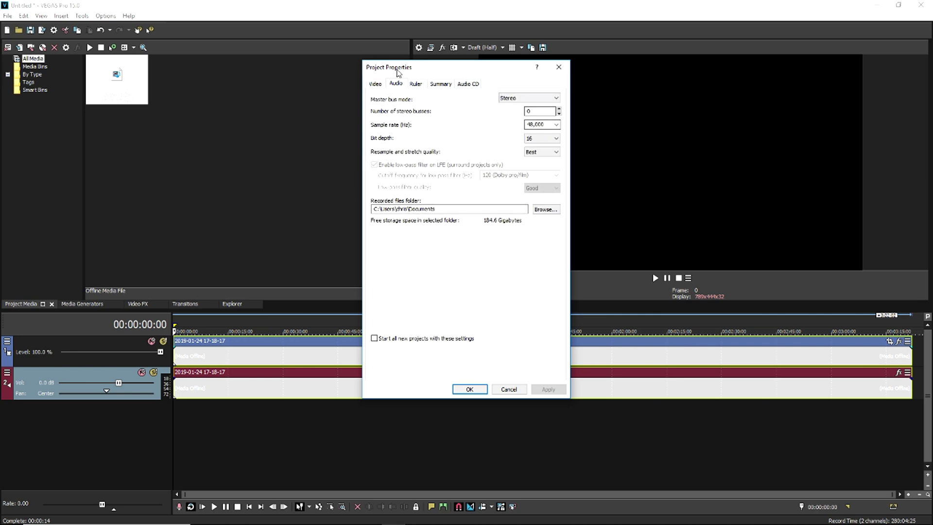
{"action": "left_click", "coordinate": [415, 85]}
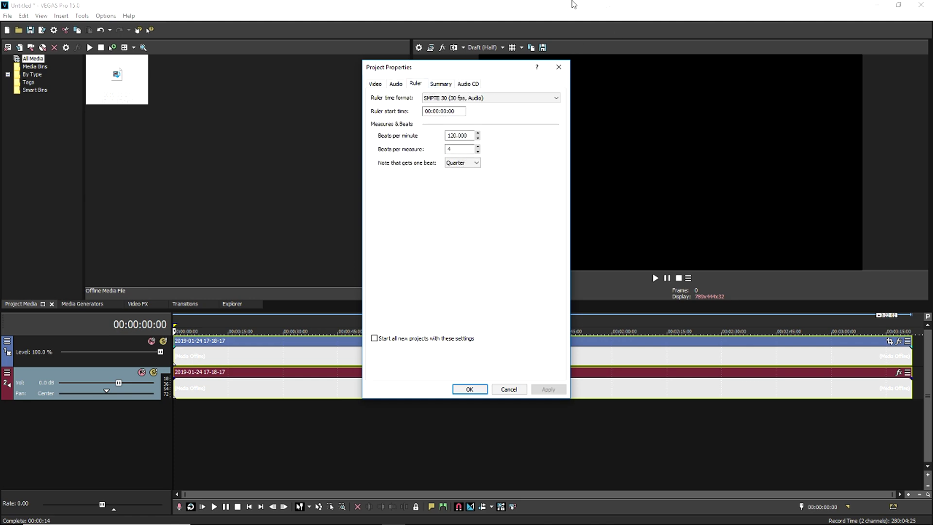
{"action": "left_click", "coordinate": [440, 84]}
{"action": "left_click", "coordinate": [373, 90]}
{"action": "left_click", "coordinate": [469, 389]}
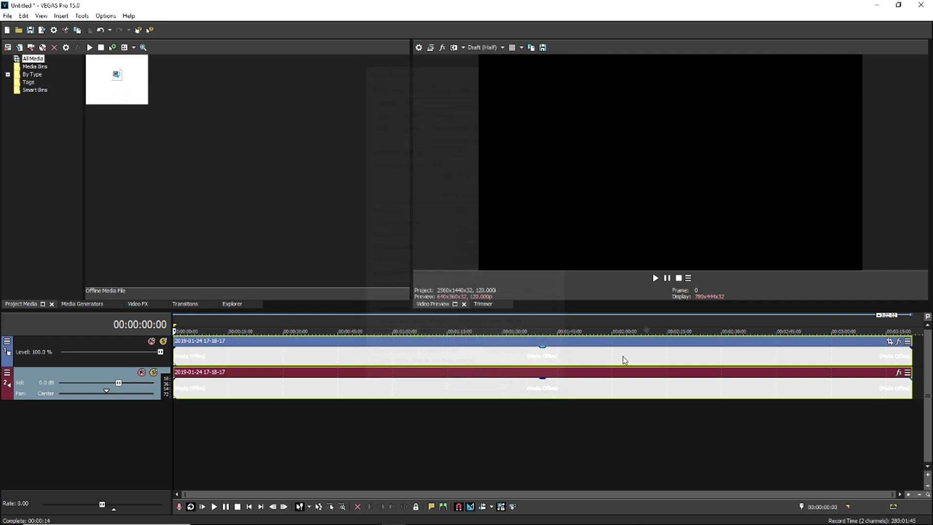
{"action": "left_click", "coordinate": [43, 30]}
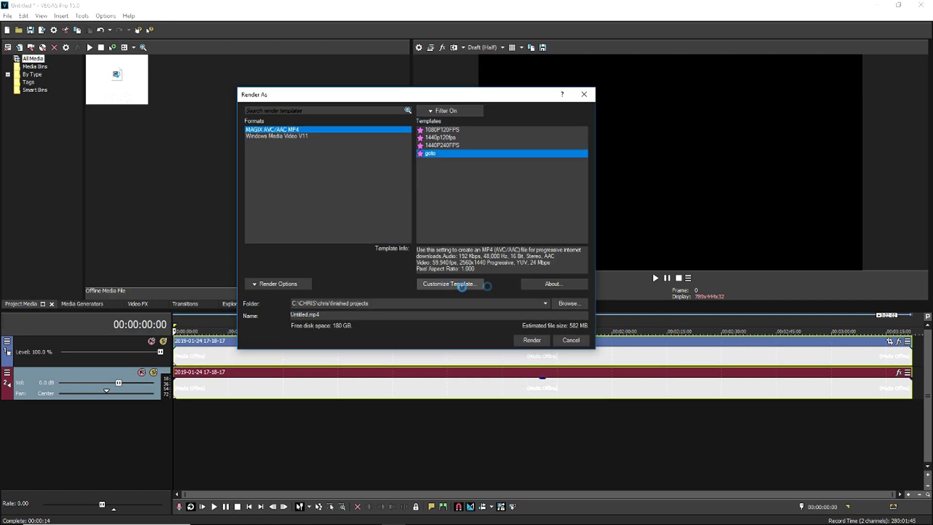
Open the goto MP4 template's custom settings at 2560x1440, 59.94 fps, and move the window aside
{"action": "left_click", "coordinate": [462, 284]}
{"action": "left_click", "coordinate": [505, 60]}
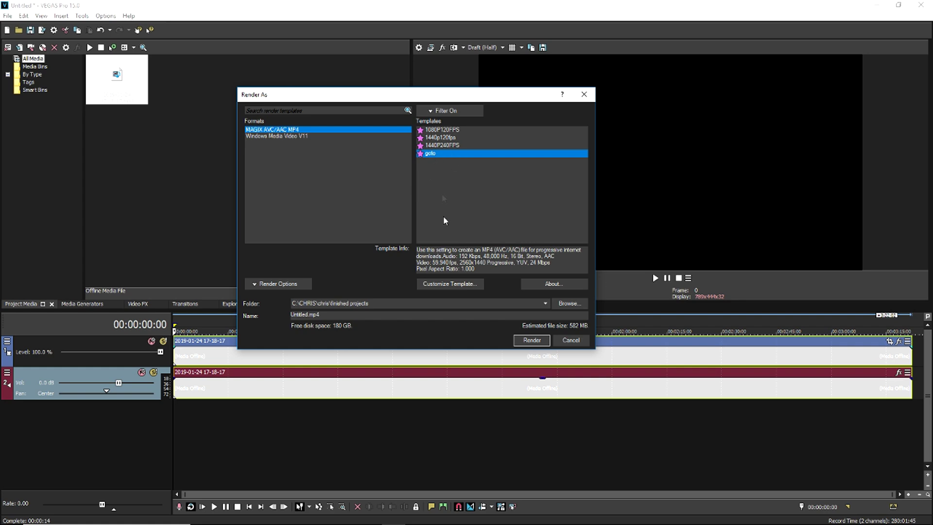
{"action": "left_click", "coordinate": [450, 284]}
{"action": "mouse_move", "coordinate": [404, 61]}
{"action": "left_mouse_down"}
{"action": "mouse_move", "coordinate": [454, 61]}
{"action": "mouse_move", "coordinate": [446, 61]}
{"action": "left_mouse_up"}
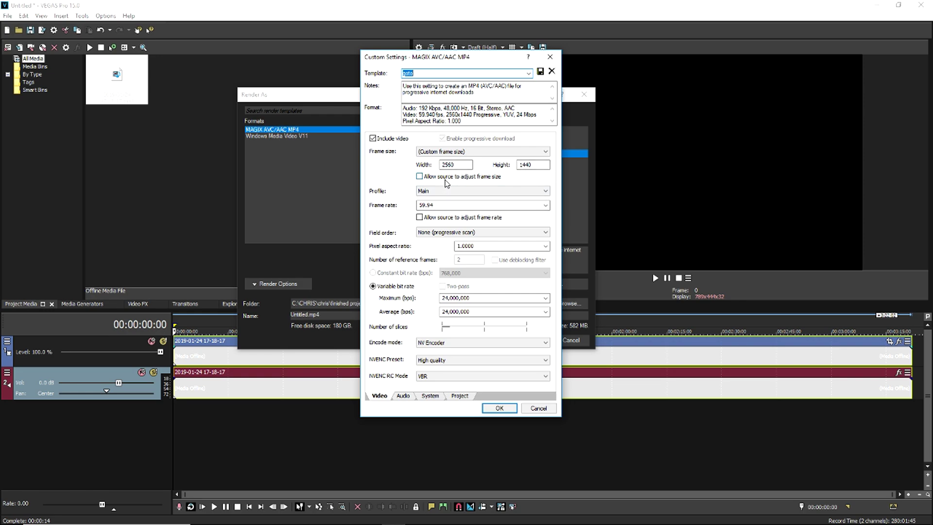
{"action": "left_click", "coordinate": [460, 197]}
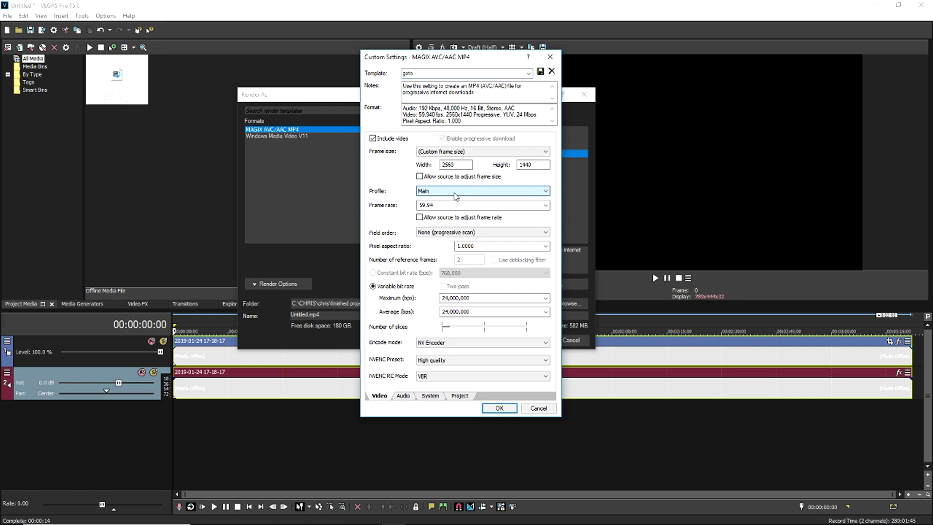
Keep 59.94 fps output and set the maximum bit rate to 24,000,000
{"action": "left_click", "coordinate": [443, 207]}
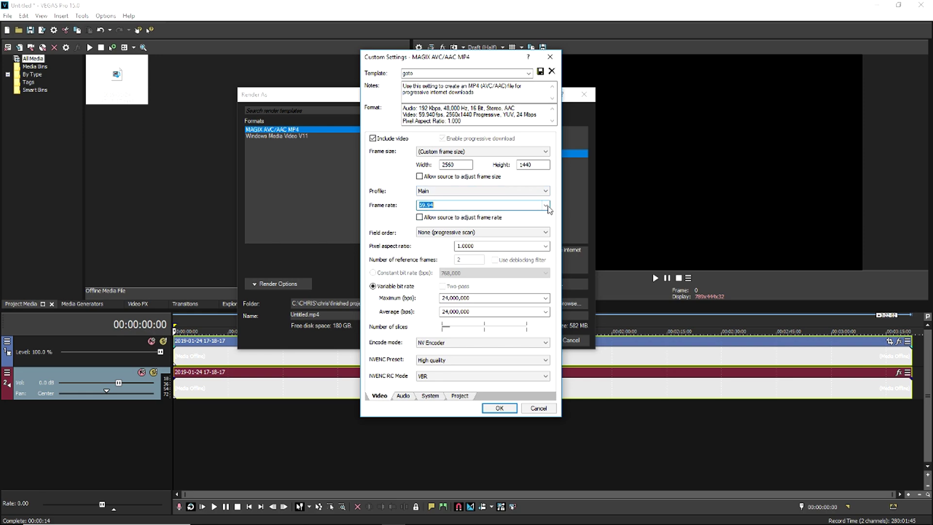
{"action": "left_click", "coordinate": [545, 205]}
{"action": "left_click", "coordinate": [467, 247]}
{"action": "left_click", "coordinate": [457, 311]}
{"action": "left_click", "coordinate": [467, 297]}
{"action": "left_click_drag", "start_coordinate": [474, 297], "coordinate": [427, 297]}
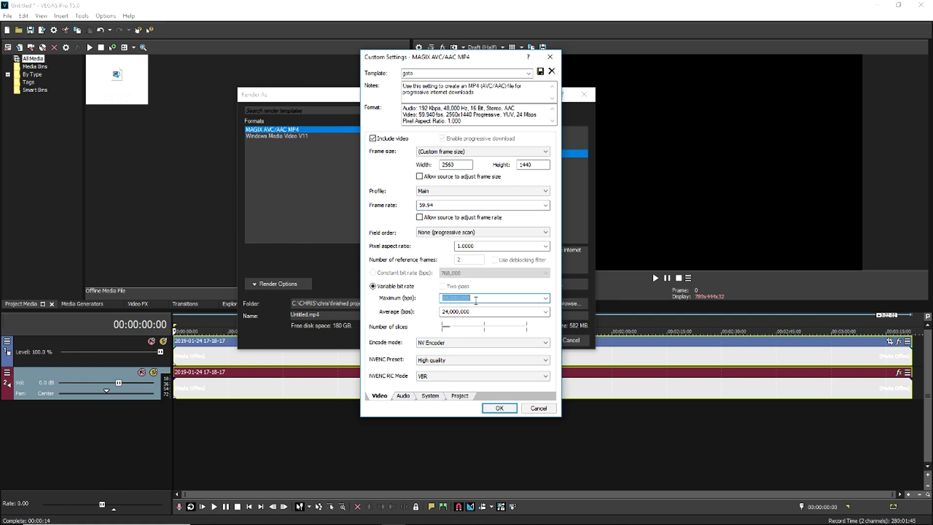
{"action": "type", "text": "120"}
{"action": "key", "text": "Tab"}
{"action": "key", "text": "shift+Tab"}
{"action": "left_click", "coordinate": [447, 298]}
{"action": "key", "text": "shift+Home"}
{"action": "type", "text": "2400"}
{"action": "key", "text": "Tab"}
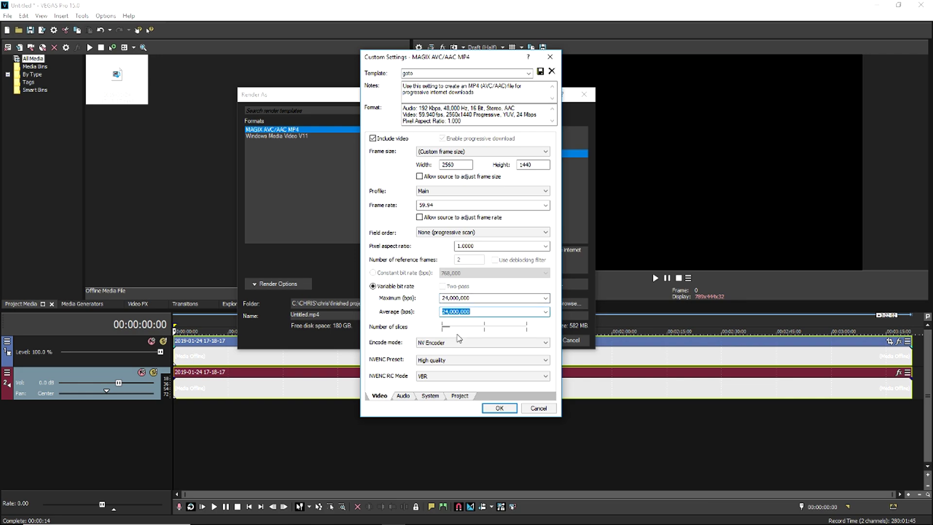
Use NV Encoder with the High quality preset and VBR rate control
{"action": "left_click", "coordinate": [443, 343]}
{"action": "left_click", "coordinate": [441, 343]}
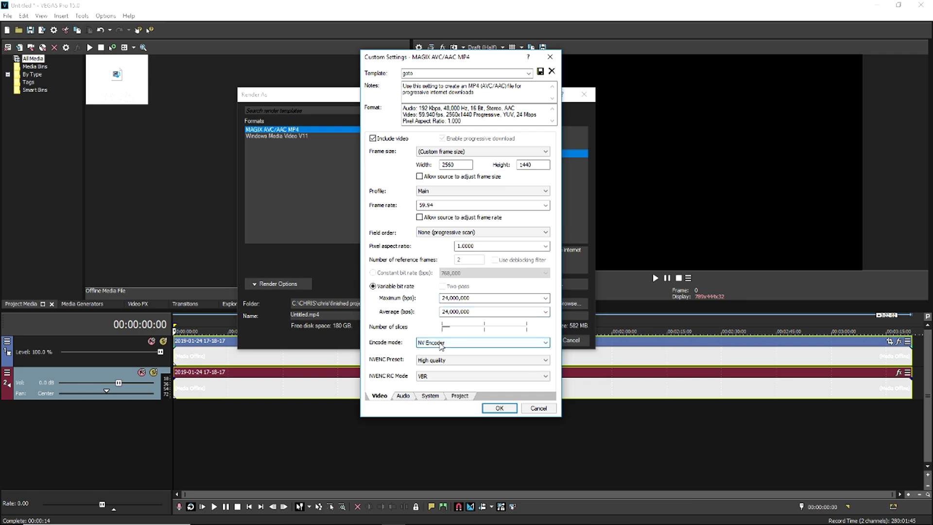
{"action": "left_click", "coordinate": [444, 359]}
{"action": "left_click", "coordinate": [443, 376]}
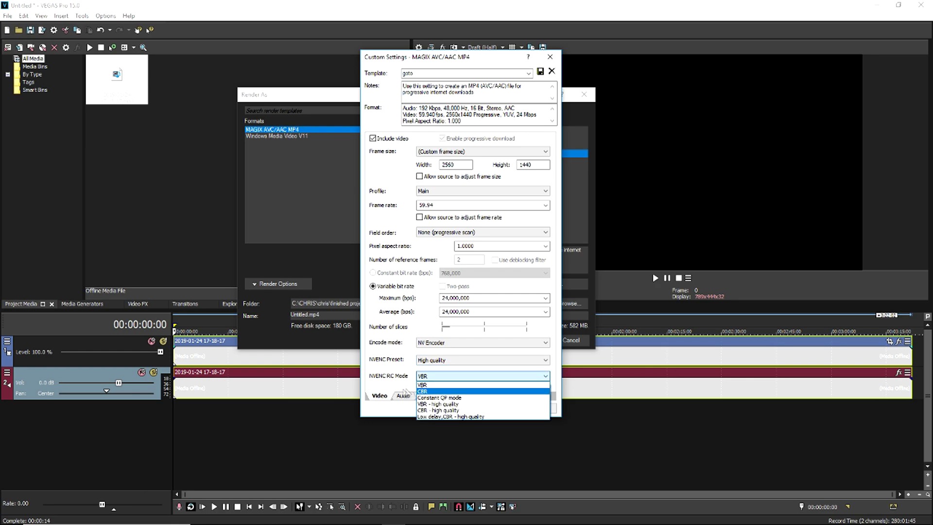
{"action": "left_click", "coordinate": [422, 391]}
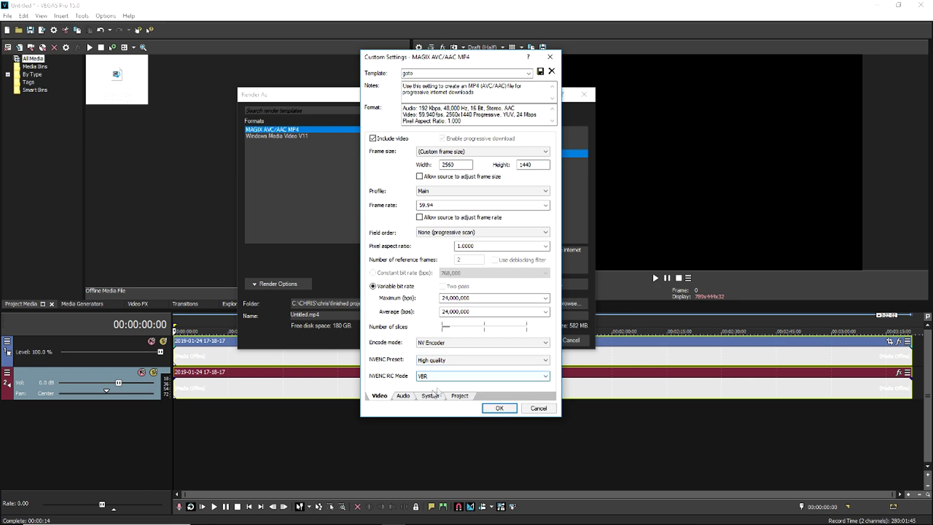
{"action": "left_click", "coordinate": [403, 395]}
Keep audio at 192,000 bps, confirm Best rendering quality, and reveal the Render As templates
{"action": "left_click", "coordinate": [457, 165]}
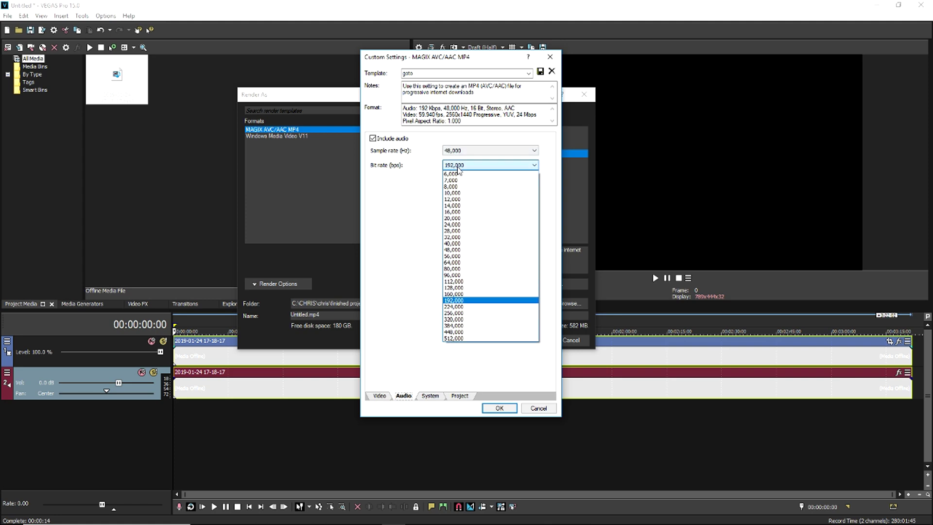
{"action": "left_click", "coordinate": [457, 166]}
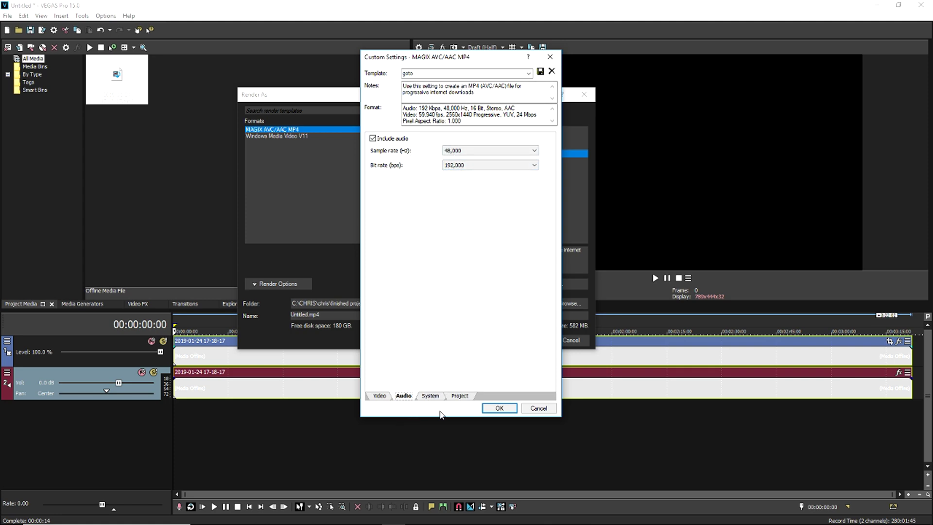
{"action": "left_click", "coordinate": [430, 395]}
{"action": "left_click", "coordinate": [403, 396]}
{"action": "left_click", "coordinate": [459, 395]}
{"action": "left_click", "coordinate": [500, 142]}
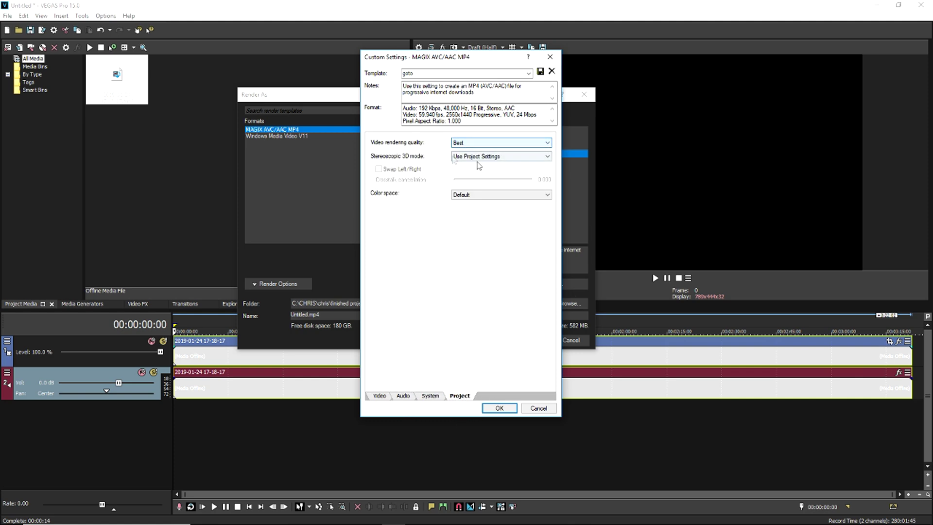
{"action": "left_click", "coordinate": [380, 396]}
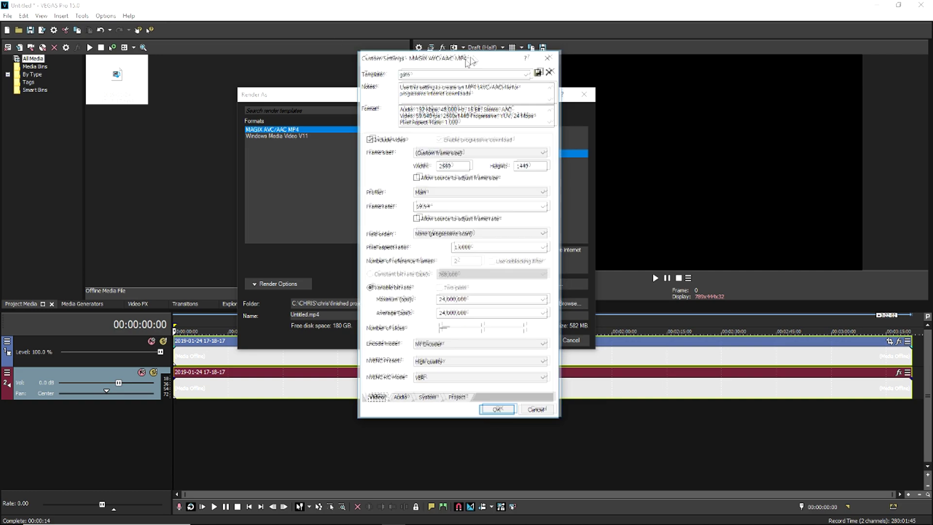
{"action": "left_click_drag", "start_coordinate": [515, 57], "coordinate": [348, 20]}
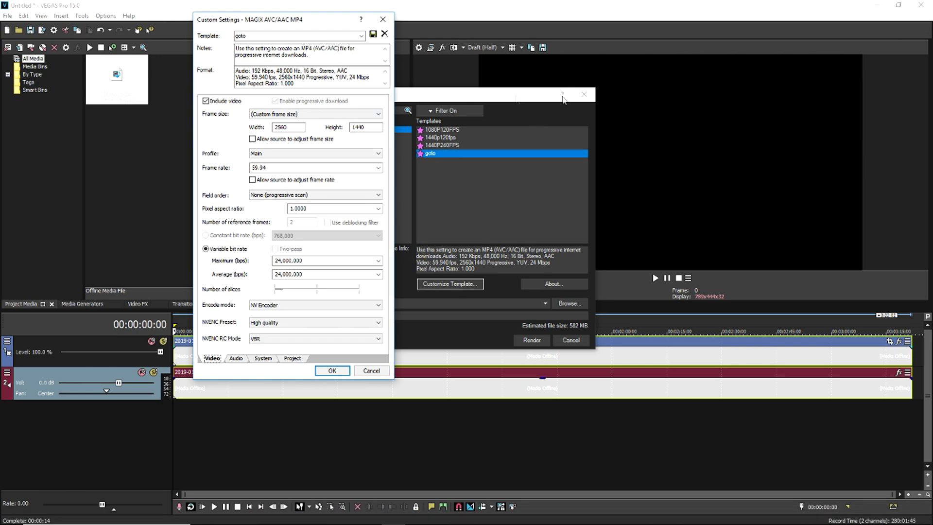
Accept the goto template's 2560×1440, 59.94 fps custom settings and close Render As without rendering
{"action": "left_click_drag", "start_coordinate": [297, 167], "coordinate": [246, 165]}
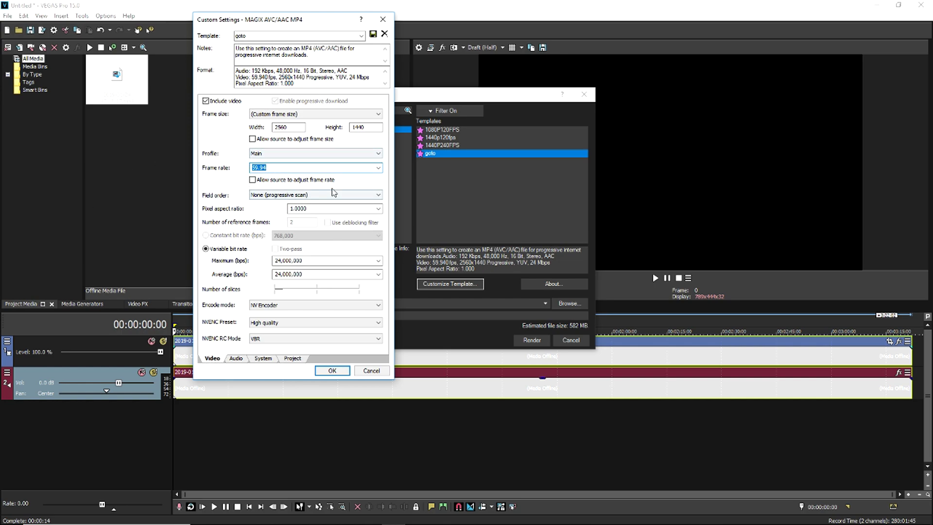
{"action": "left_click", "coordinate": [332, 370]}
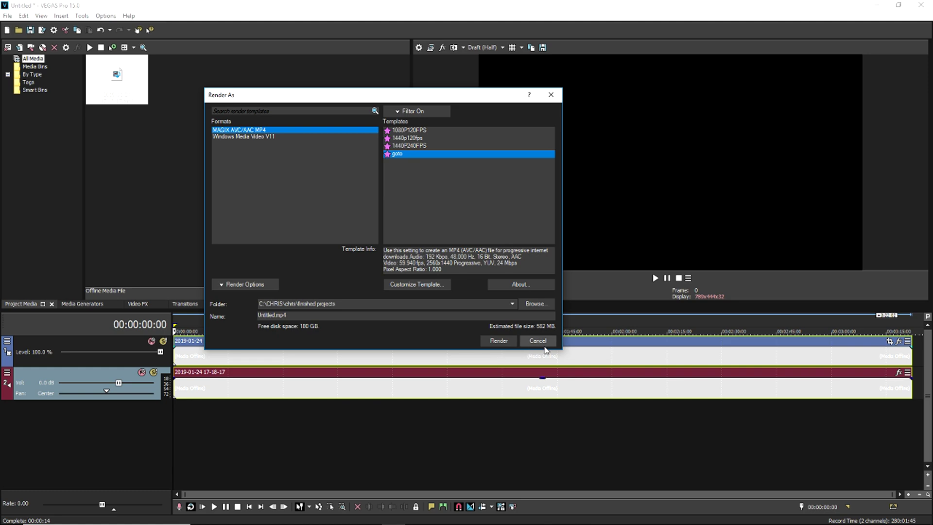
{"action": "left_click", "coordinate": [543, 342]}
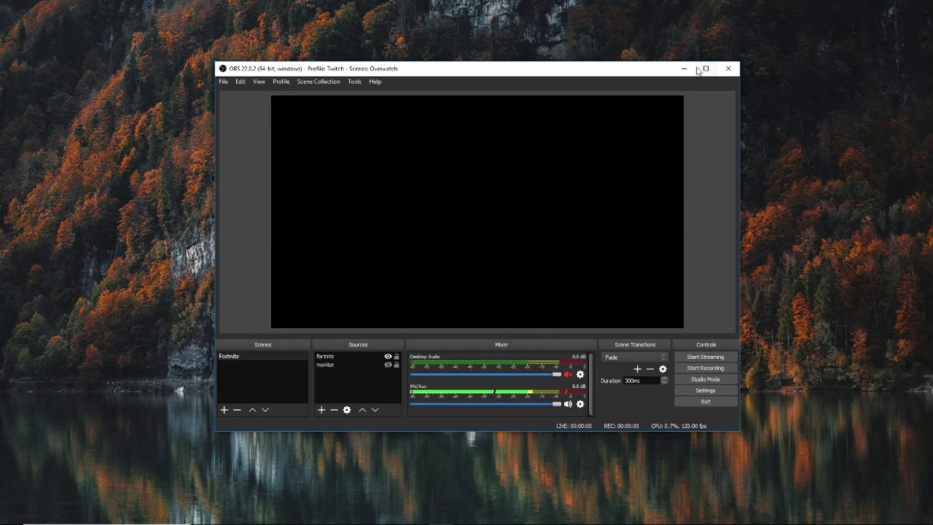
{"action": "left_click_drag", "start_coordinate": [633, 77], "coordinate": [609, 69]}
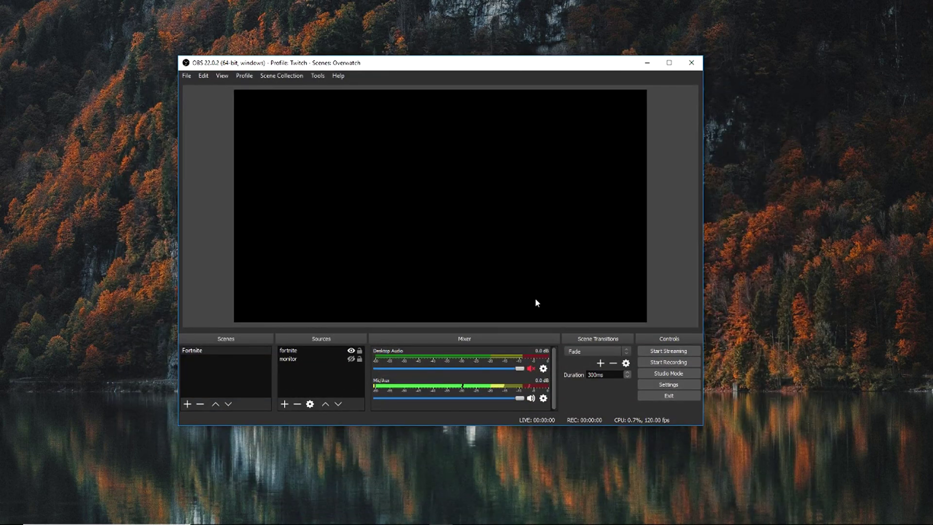
{"action": "left_click_drag", "start_coordinate": [364, 64], "coordinate": [431, 88]}
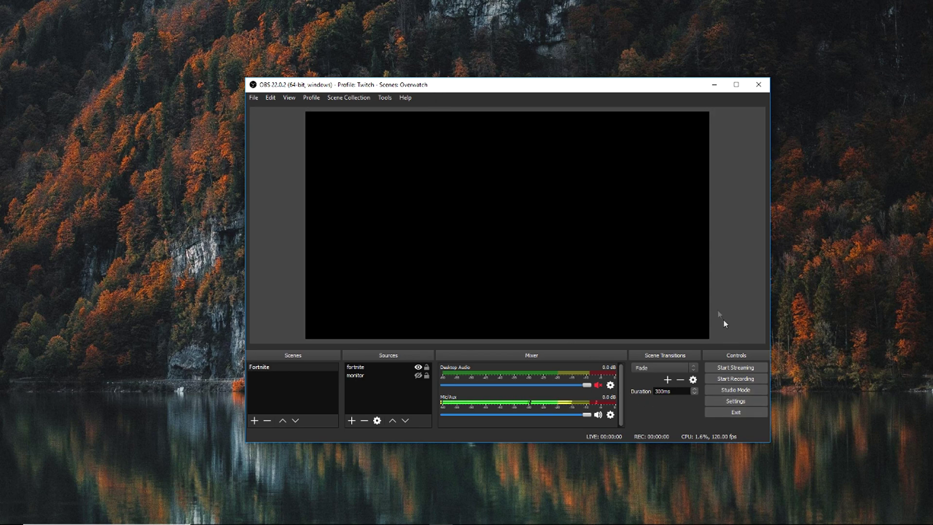
{"action": "left_click_drag", "start_coordinate": [386, 89], "coordinate": [379, 81]}
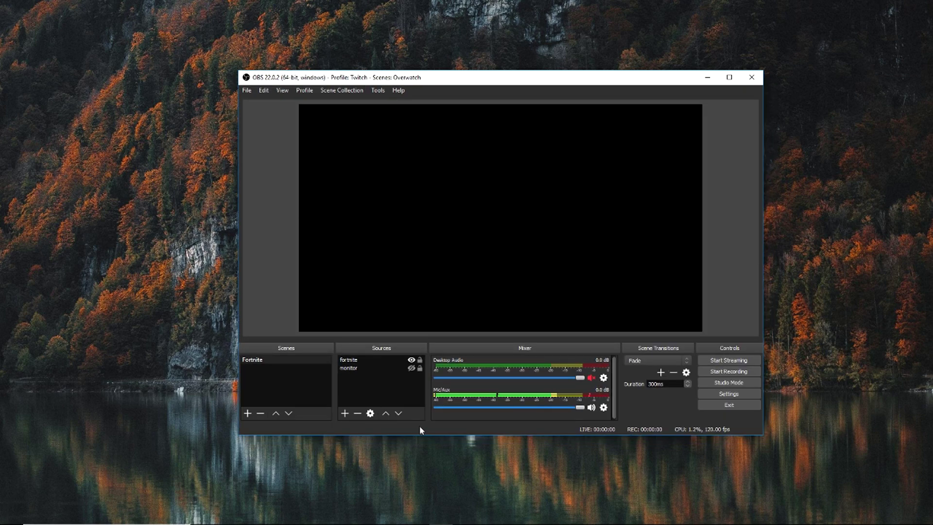
{"action": "left_click", "coordinate": [395, 515]}
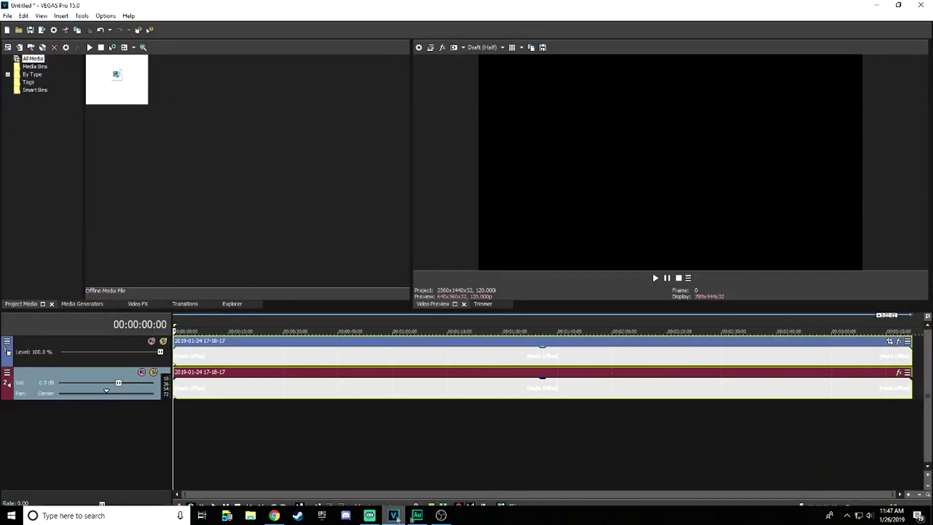
Review the 2560×1440, 120 fps project properties and the goto template's custom settings, unchanged
{"action": "left_click", "coordinate": [418, 47]}
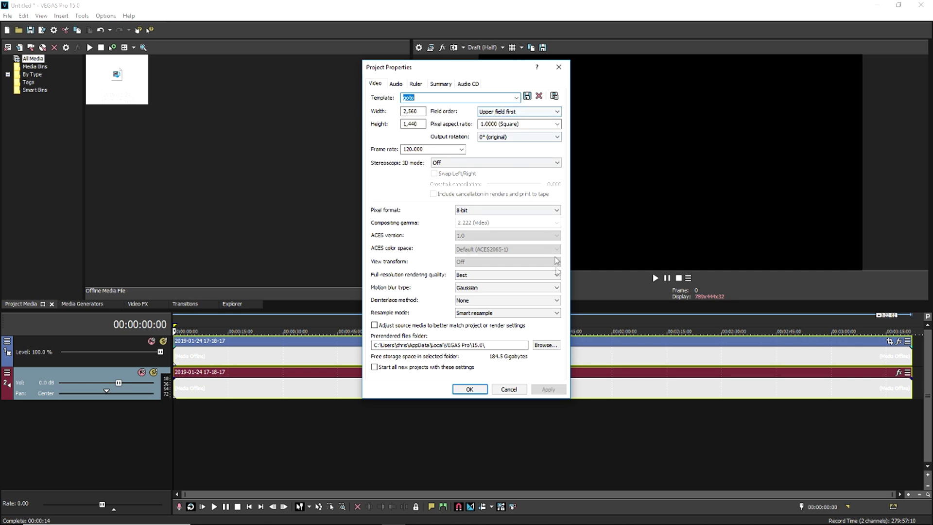
{"action": "left_click", "coordinate": [465, 391]}
{"action": "left_click", "coordinate": [42, 30]}
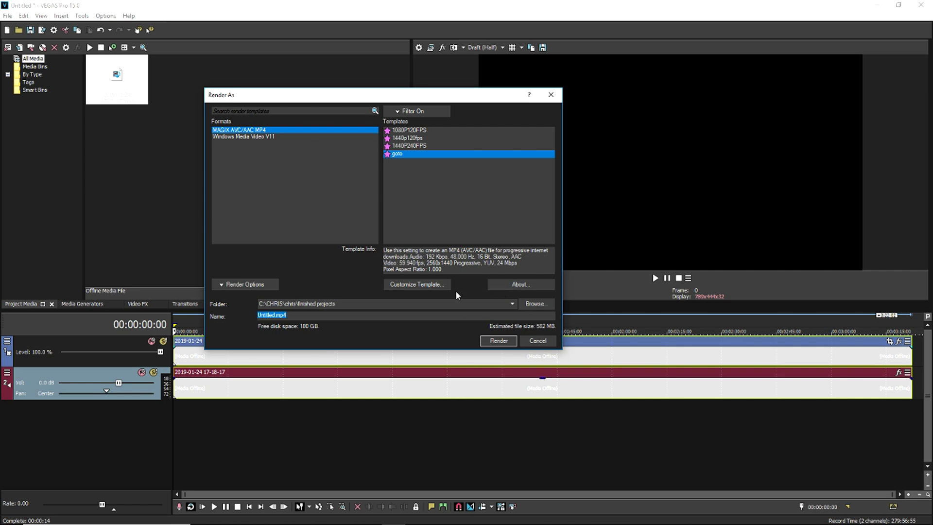
{"action": "left_click", "coordinate": [427, 284]}
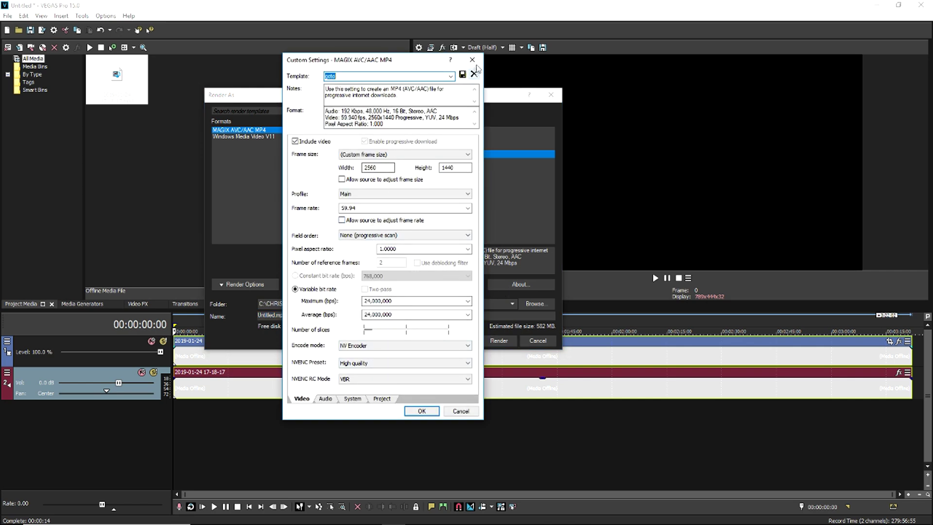
{"action": "left_click", "coordinate": [472, 60]}
{"action": "left_click", "coordinate": [550, 94]}
Confirm the project's deinterlace method is None, then hide OBS to reveal the desktop
{"action": "left_click", "coordinate": [418, 48]}
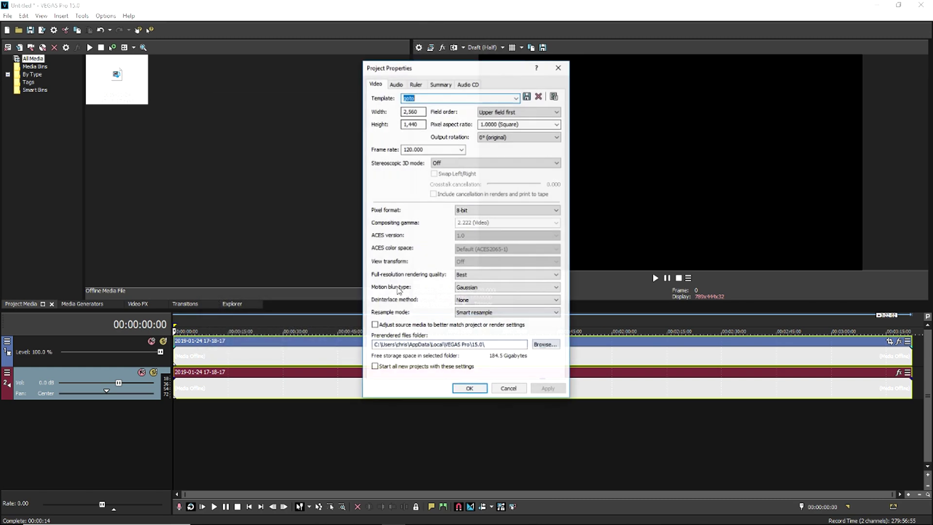
{"action": "left_click", "coordinate": [464, 296]}
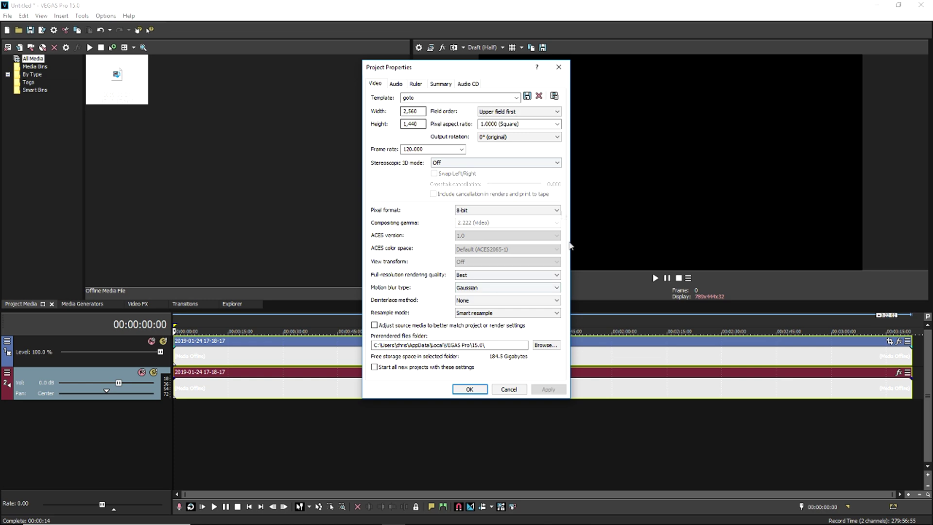
{"action": "left_click", "coordinate": [469, 388]}
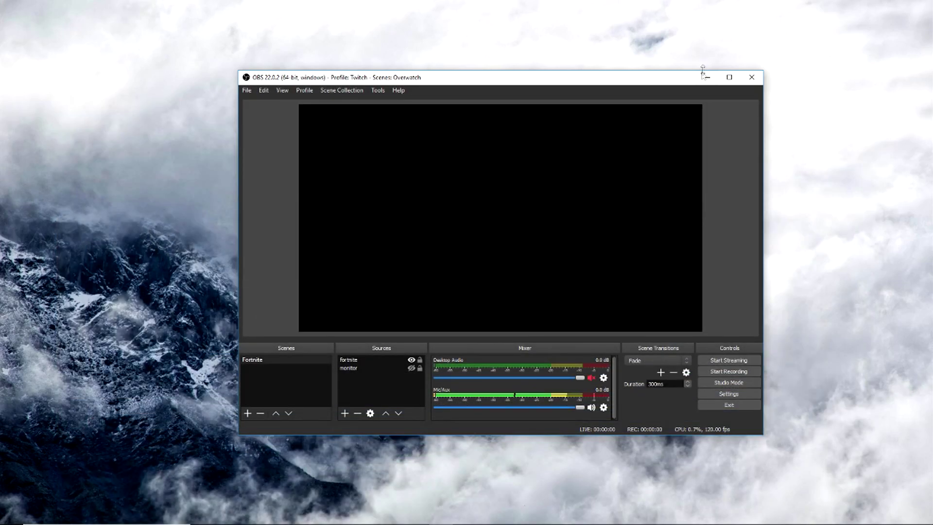
{"action": "left_click", "coordinate": [705, 77]}
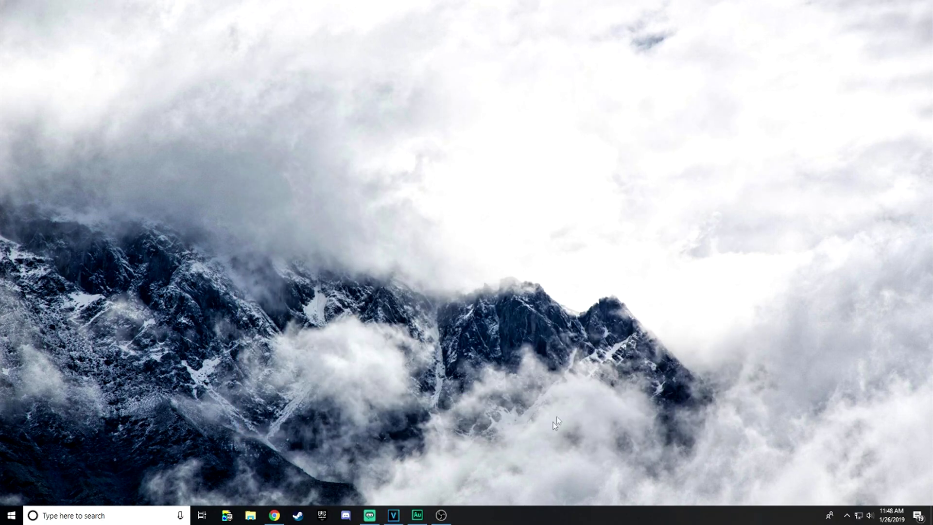